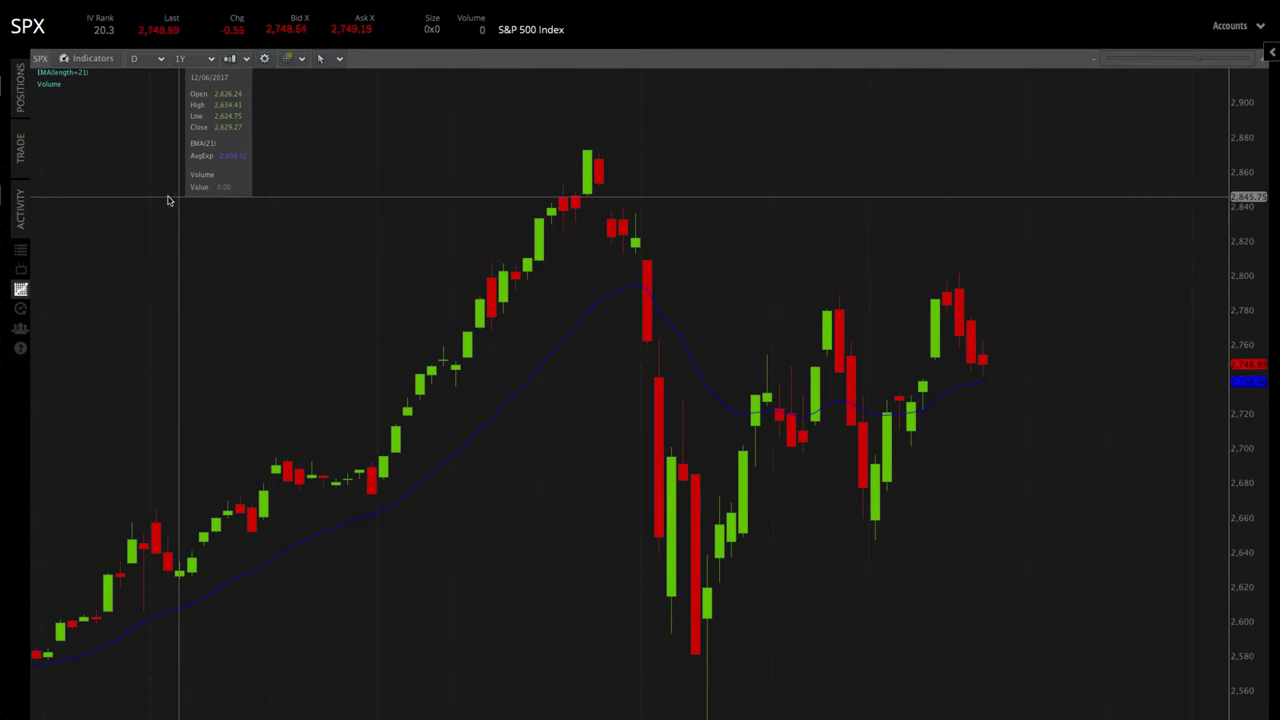
# Open the SPX option chain for the Apr 20, 2018 AM expiration and add a sell of two 2750 calls.
pyautogui.click(19, 152)
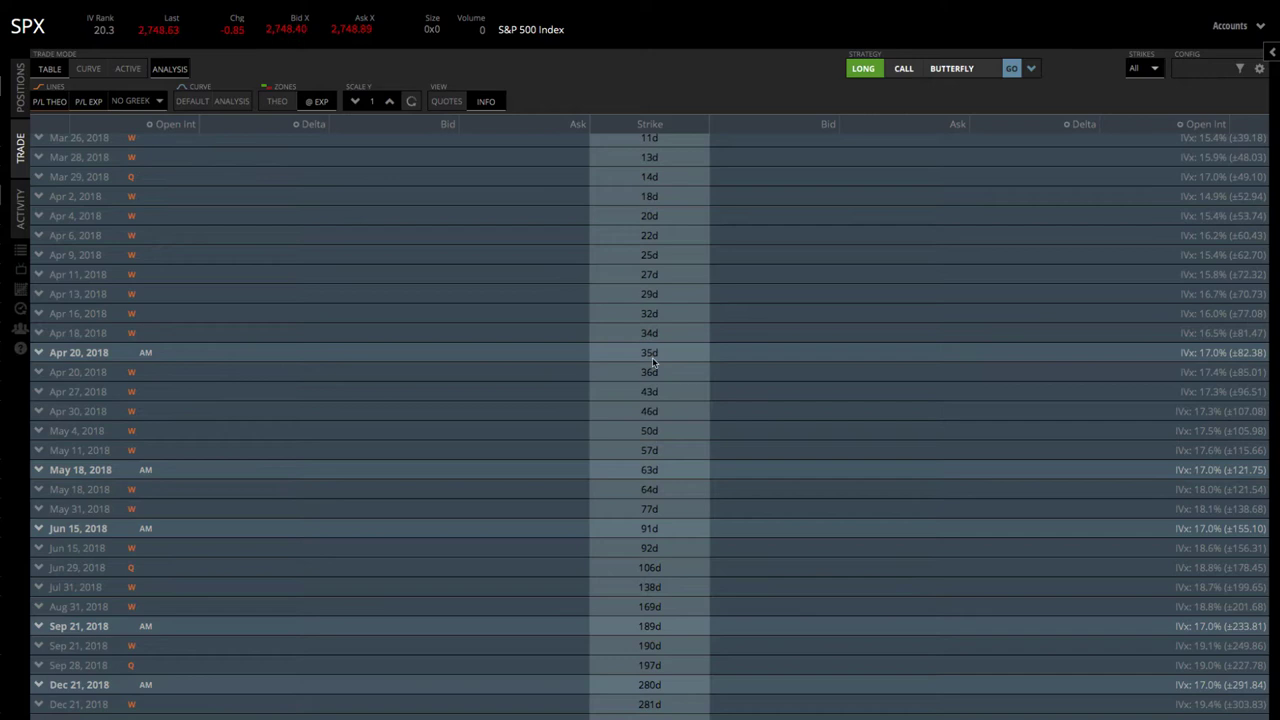
pyautogui.click(41, 354)
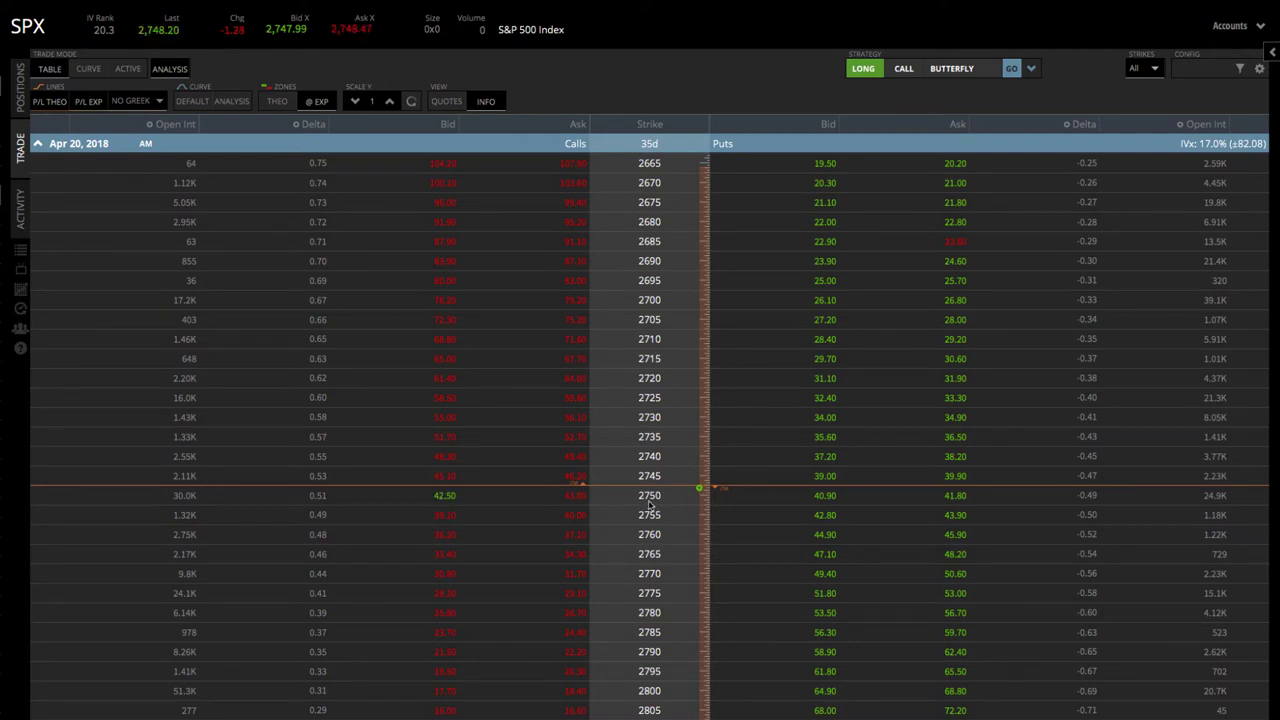
pyautogui.click(446, 497)
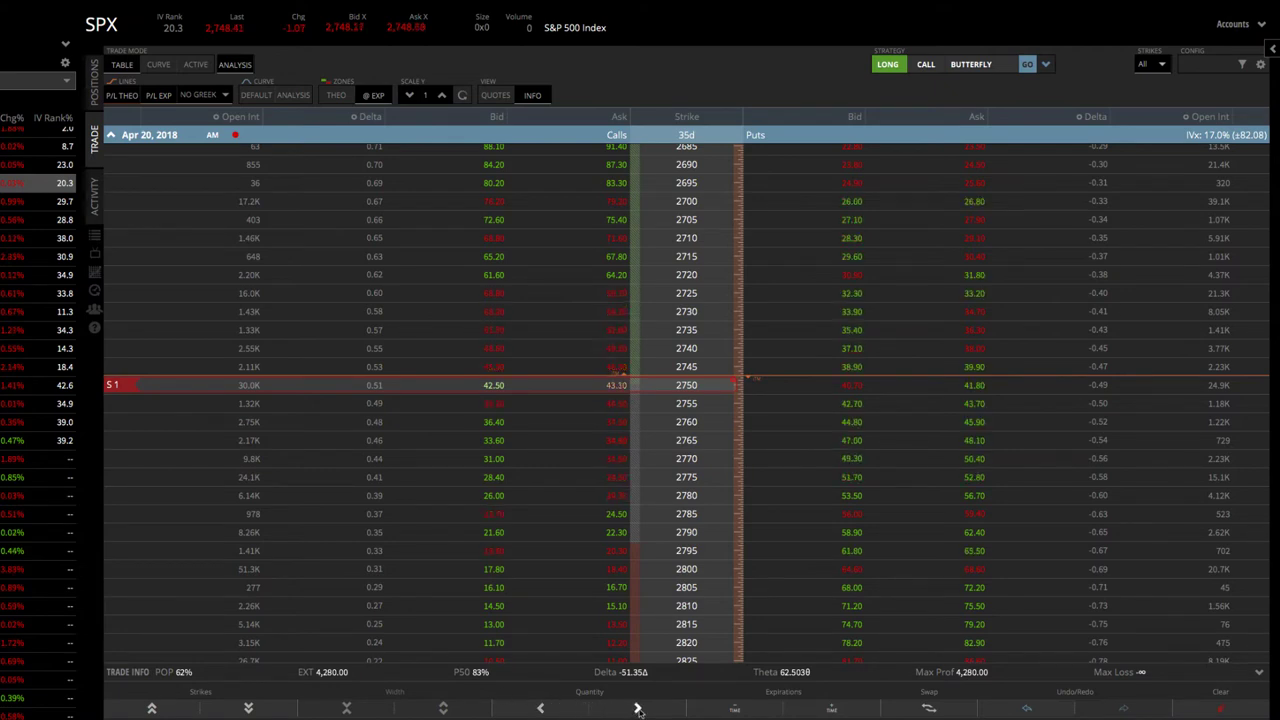
pyautogui.click(637, 708)
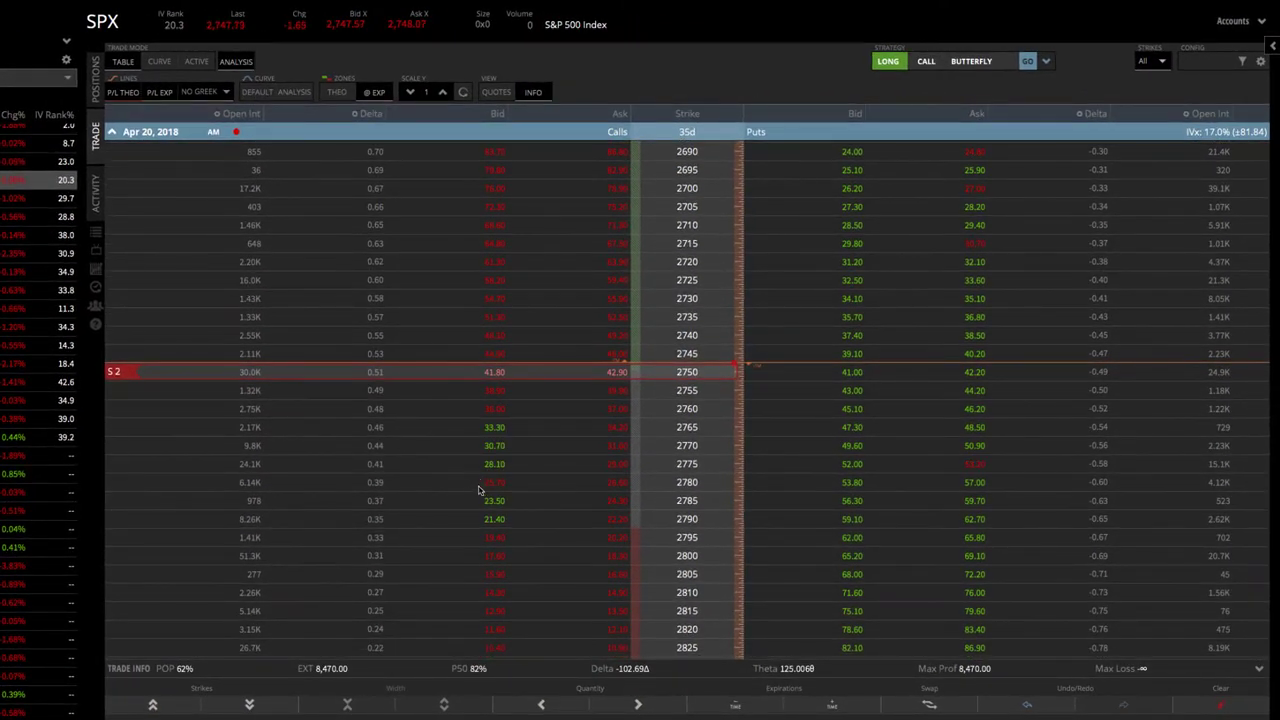
# Add a long 2835 call leg above the short strike and reduce its quantity to 1.
pyautogui.scroll(-2, 480, 485)
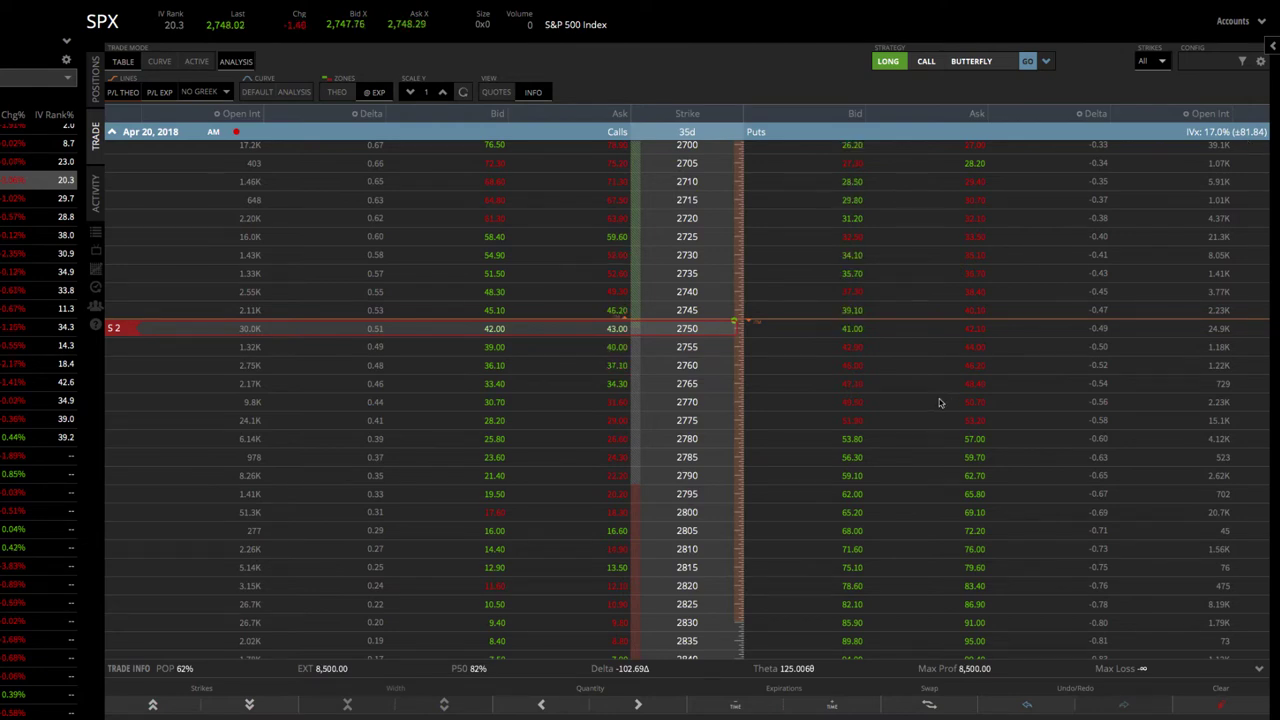
pyautogui.scroll(-1, 888, 403)
pyautogui.scroll(-1, 888, 406)
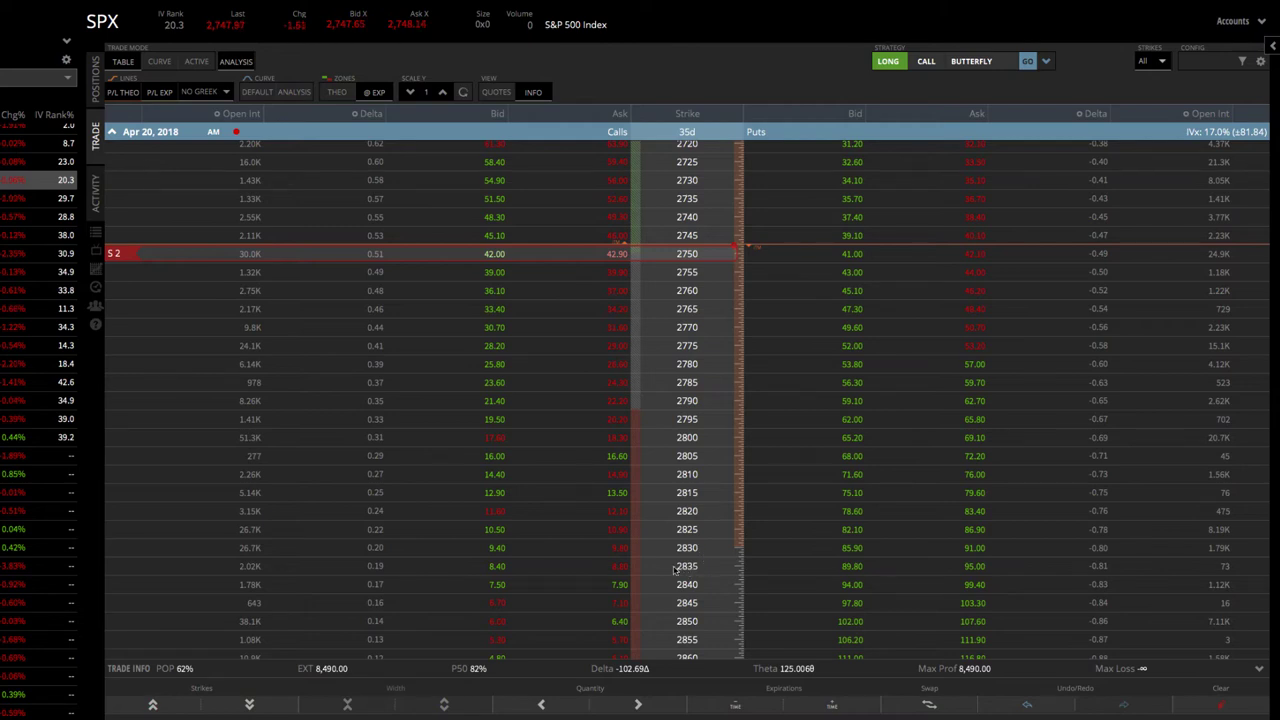
pyautogui.click(620, 566)
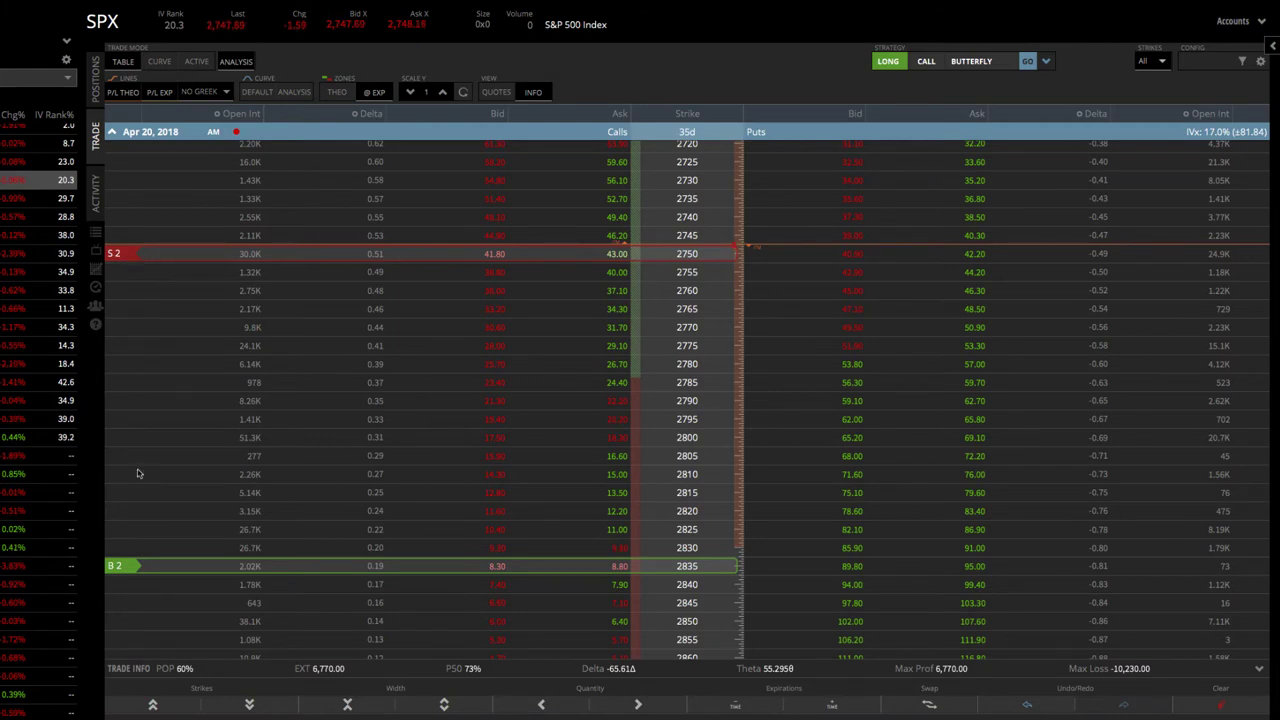
pyautogui.click(553, 569)
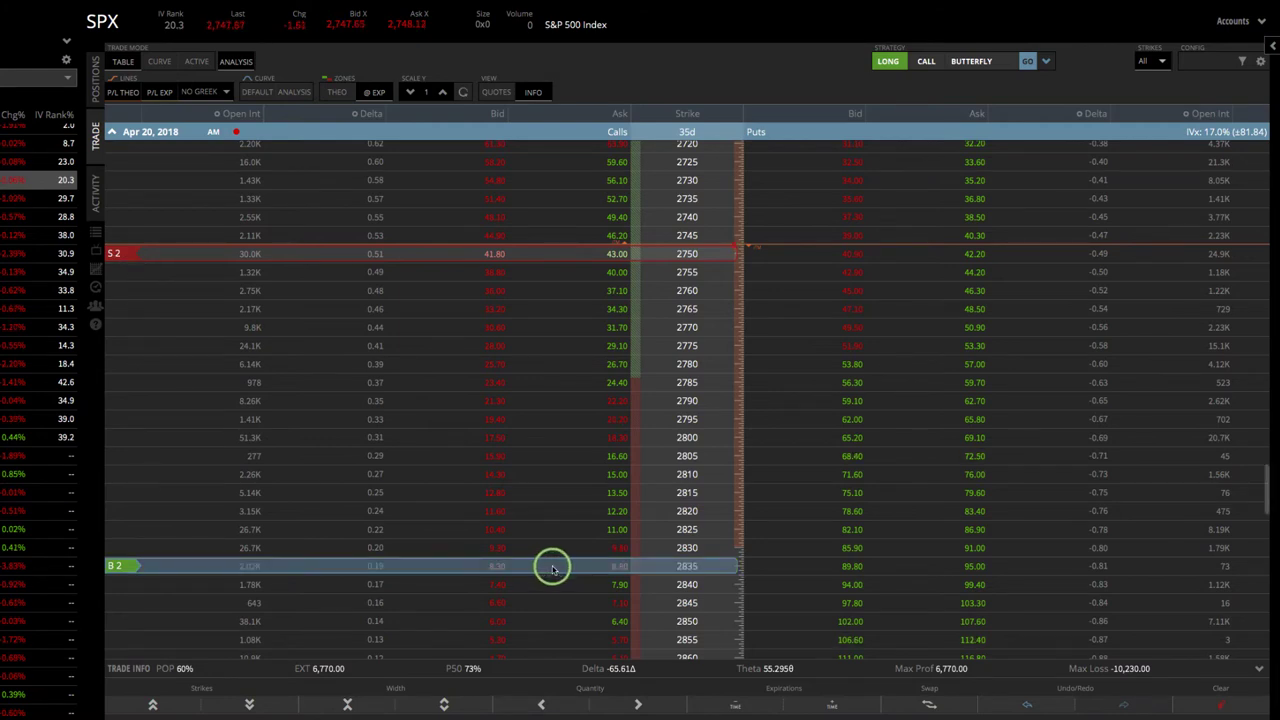
pyautogui.click(541, 705)
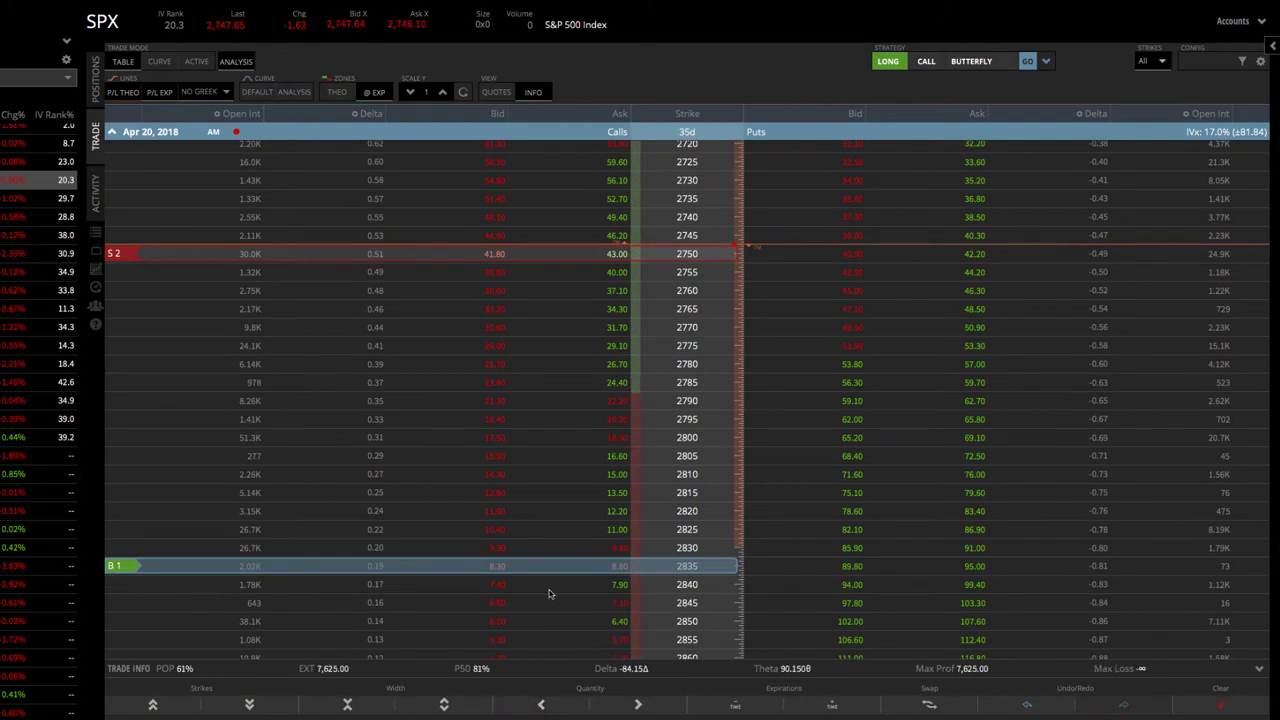
pyautogui.click(686, 566)
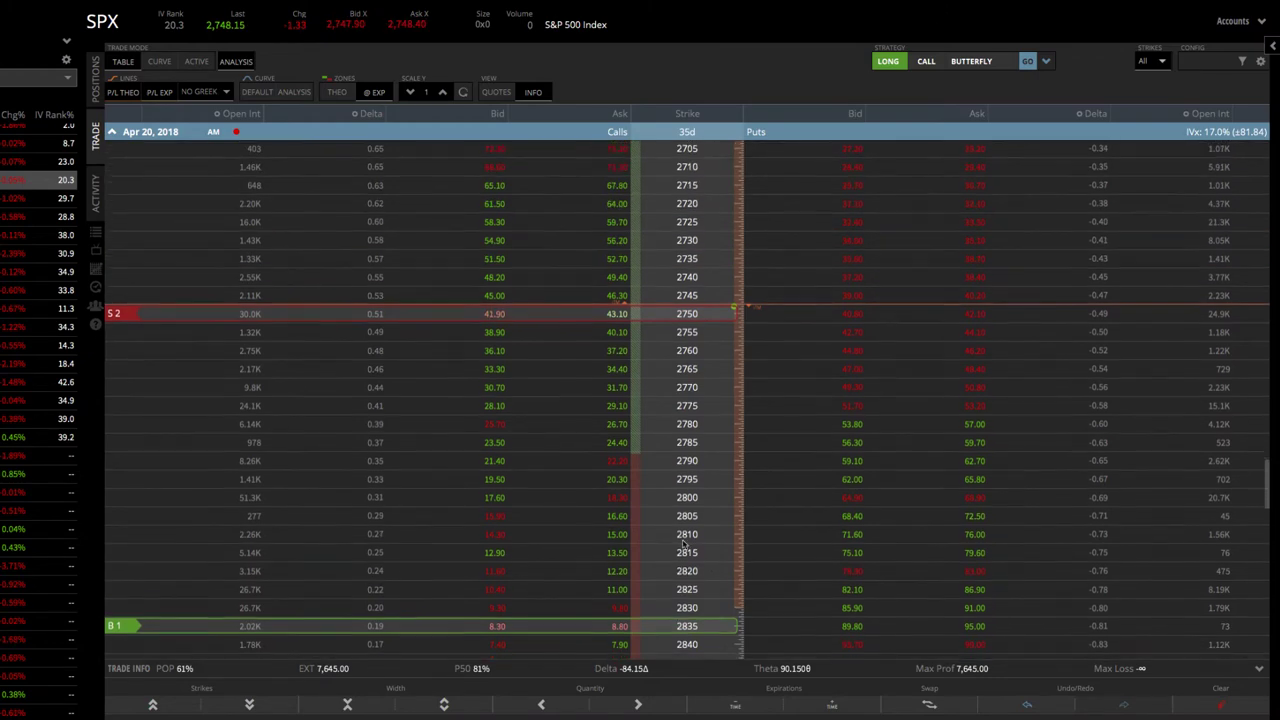
# Add a long leg of one 2665 call below the short strike.
pyautogui.scroll(1, 685, 544)
pyautogui.scroll(5, 683, 440)
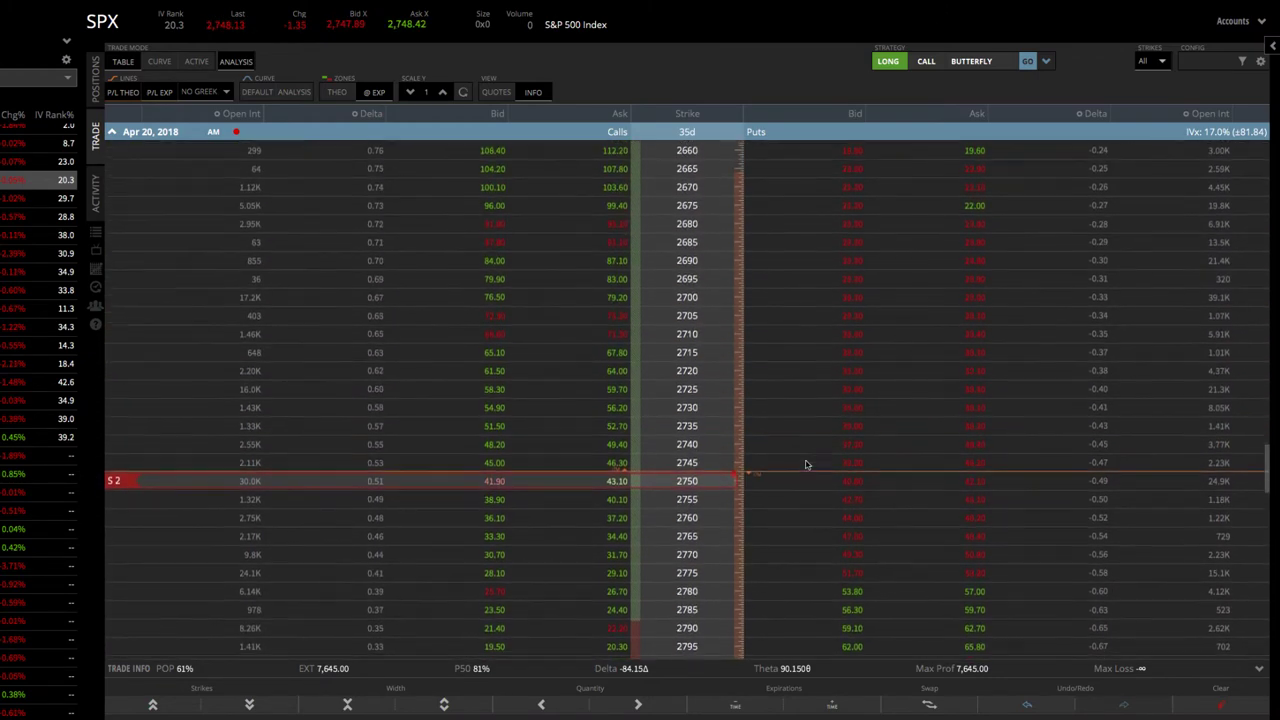
pyautogui.scroll(3, 808, 463)
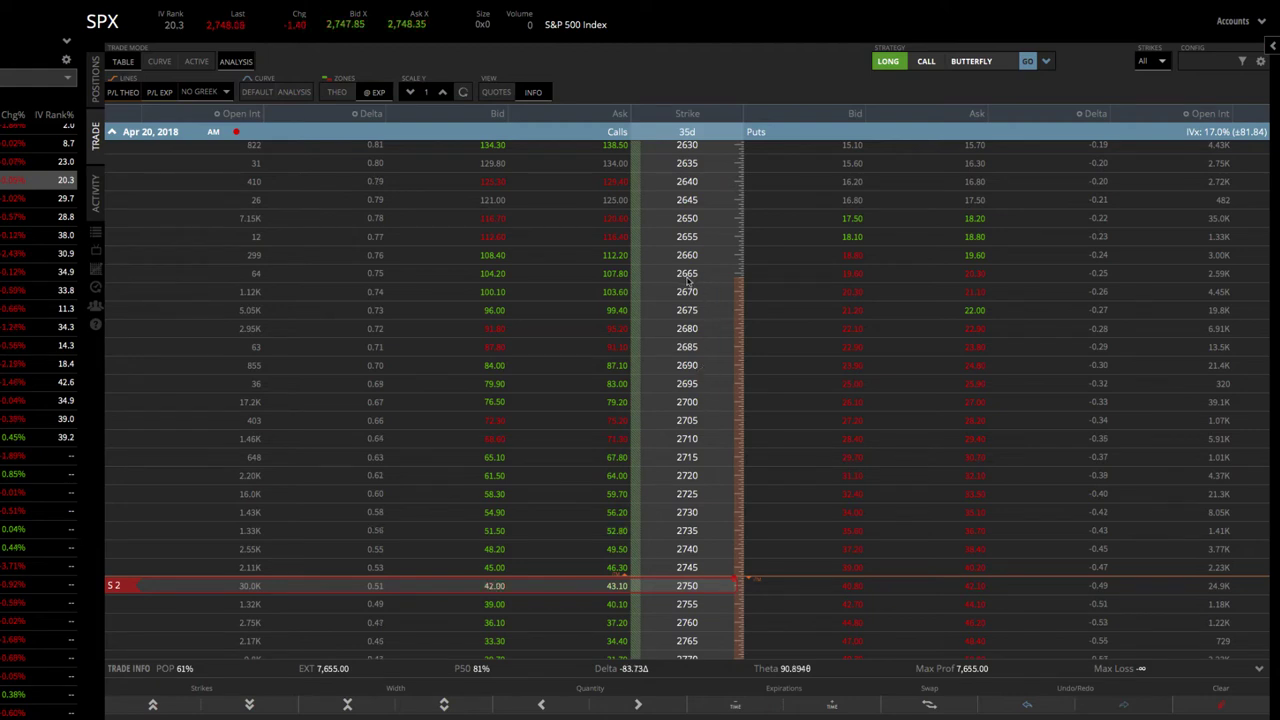
pyautogui.click(615, 276)
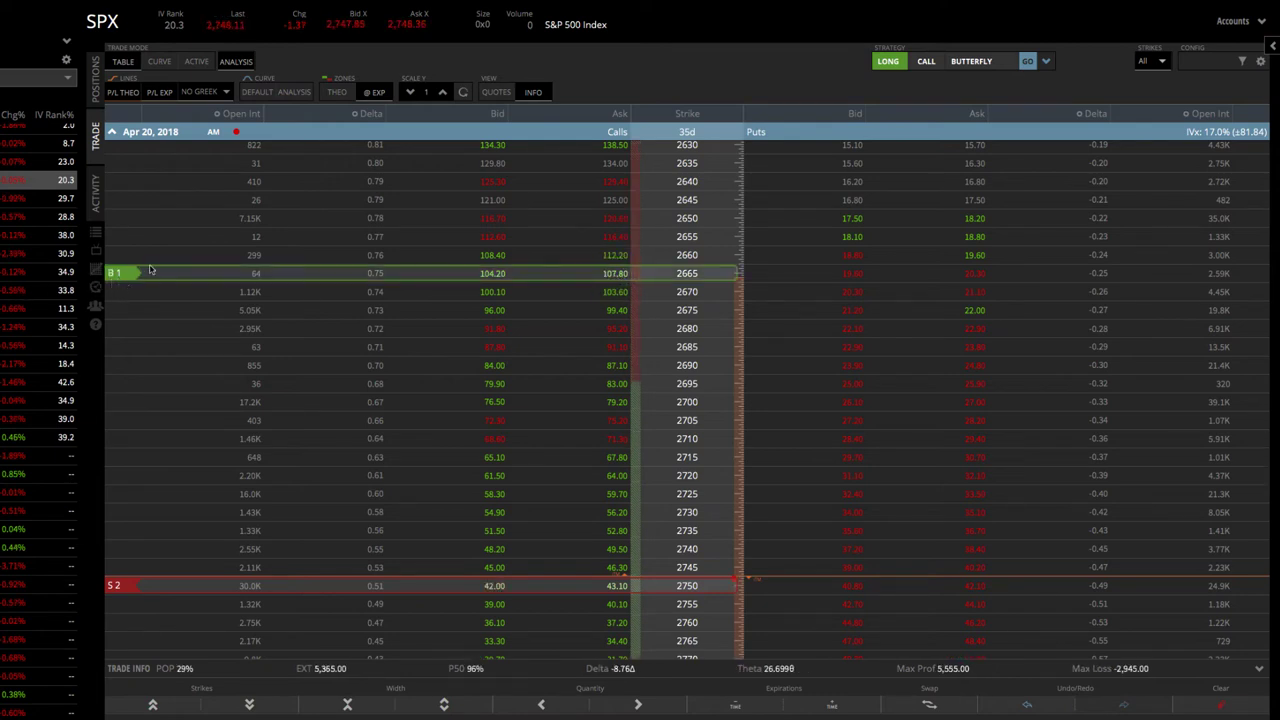
# Review the 2665, 2750 and 2835 call legs in the chain, and clear the whole order.
pyautogui.scroll(-3, 252, 323)
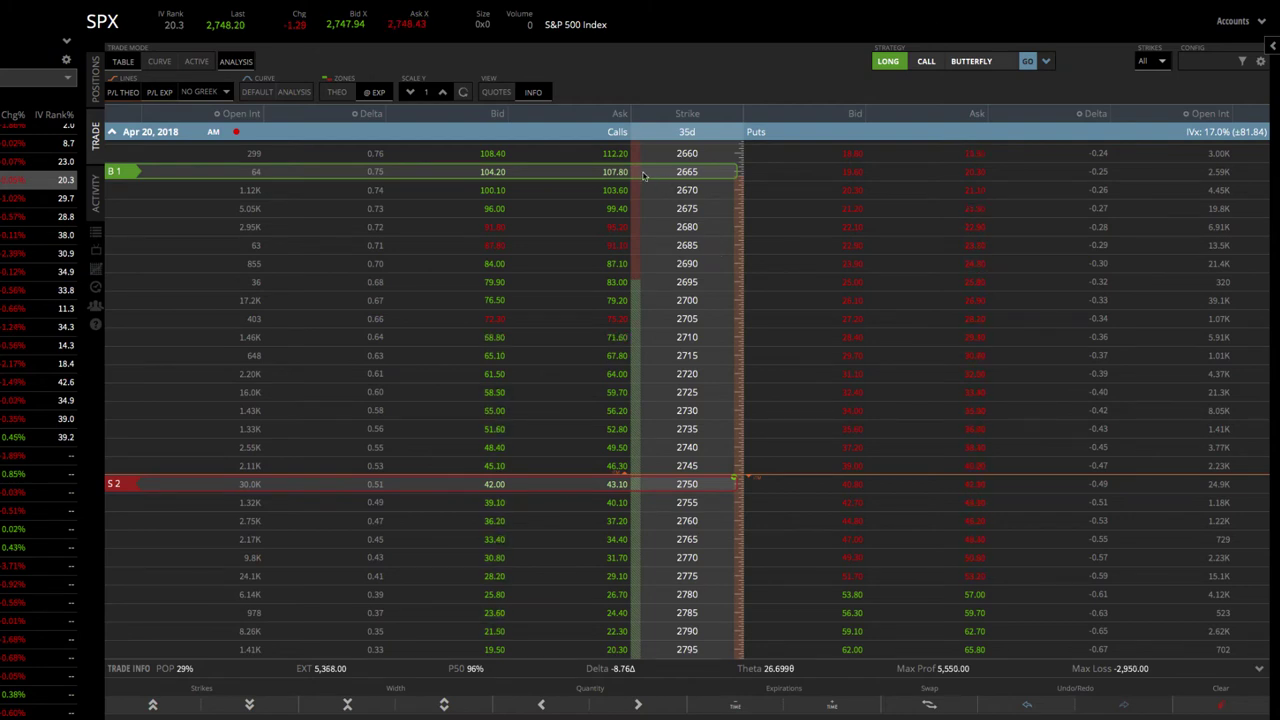
pyautogui.scroll(-8, 684, 240)
pyautogui.scroll(-3, 684, 240)
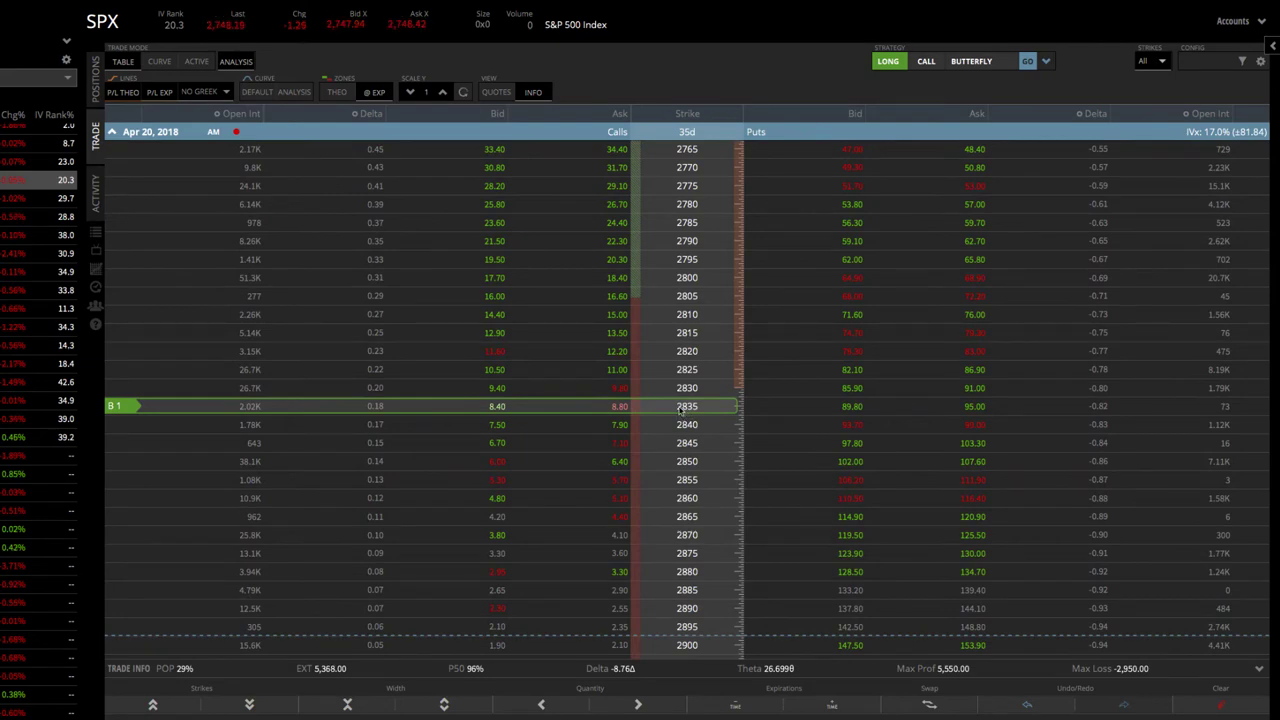
pyautogui.scroll(5, 681, 415)
pyautogui.scroll(2, 680, 410)
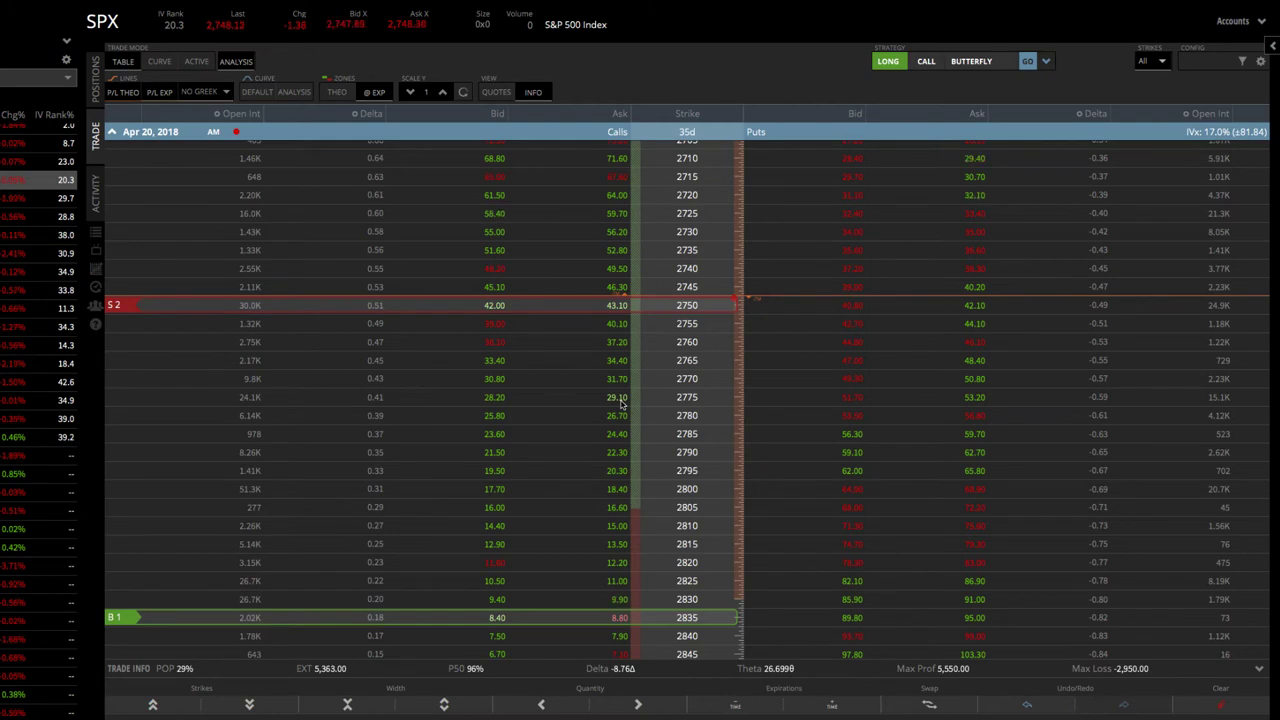
pyautogui.click(1221, 706)
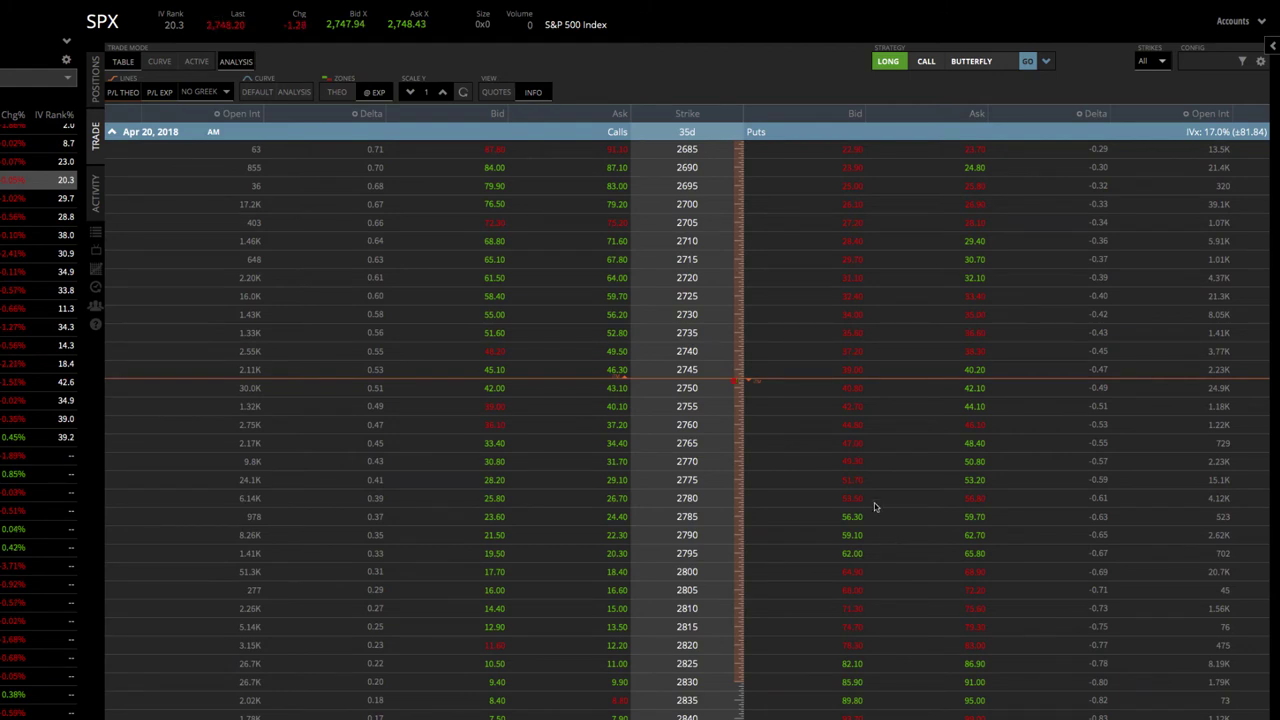
# Load a long call butterfly from the preset strategies onto the option chain.
pyautogui.click(895, 63)
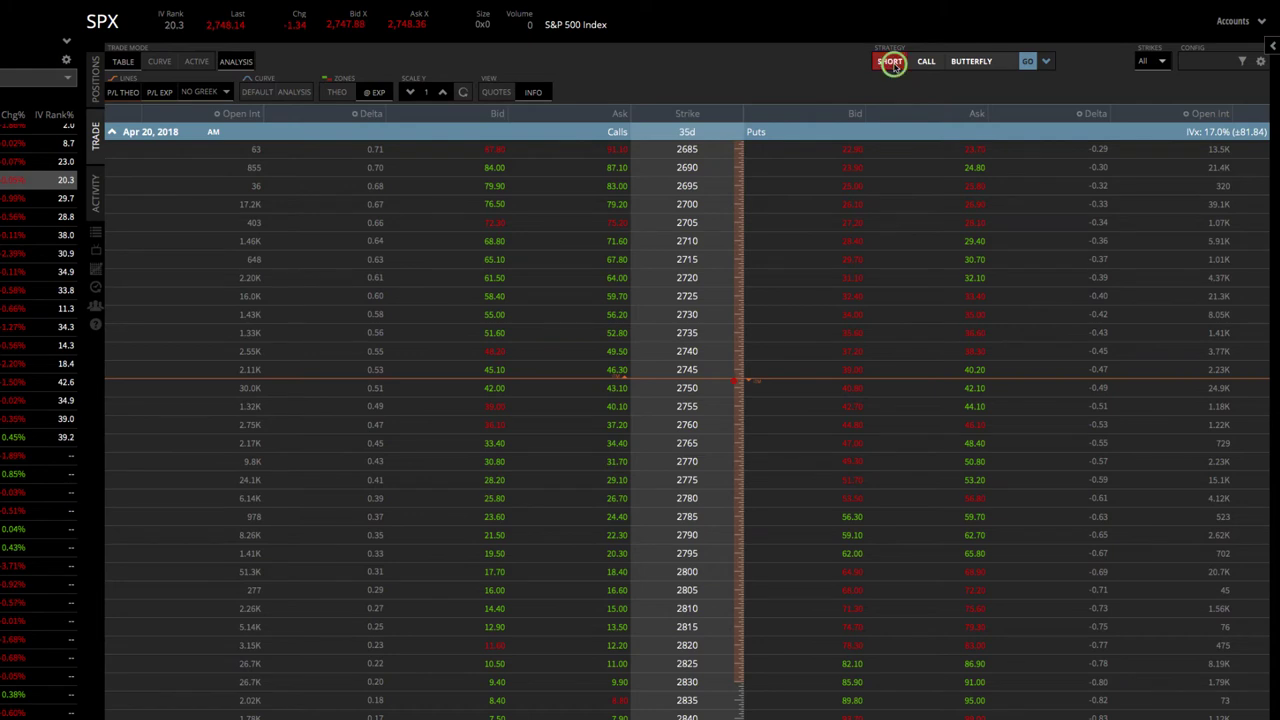
pyautogui.click(892, 63)
pyautogui.click(890, 63)
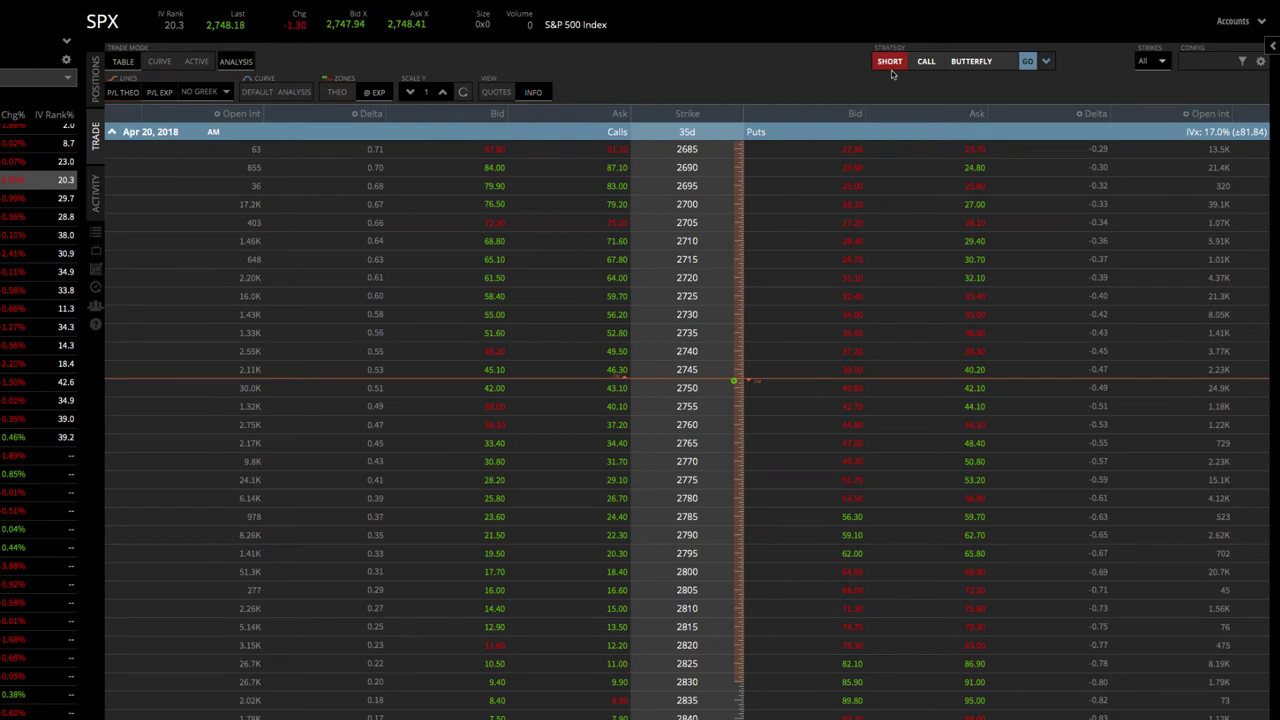
pyautogui.click(890, 62)
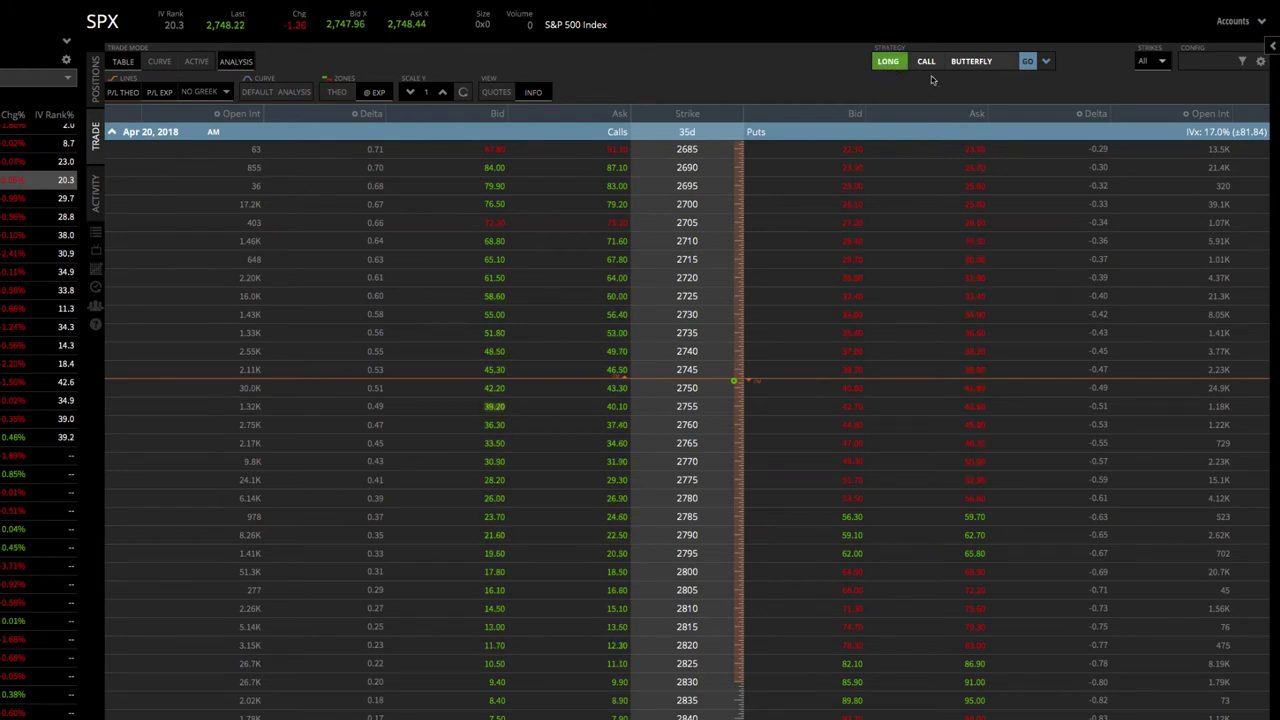
pyautogui.click(928, 64)
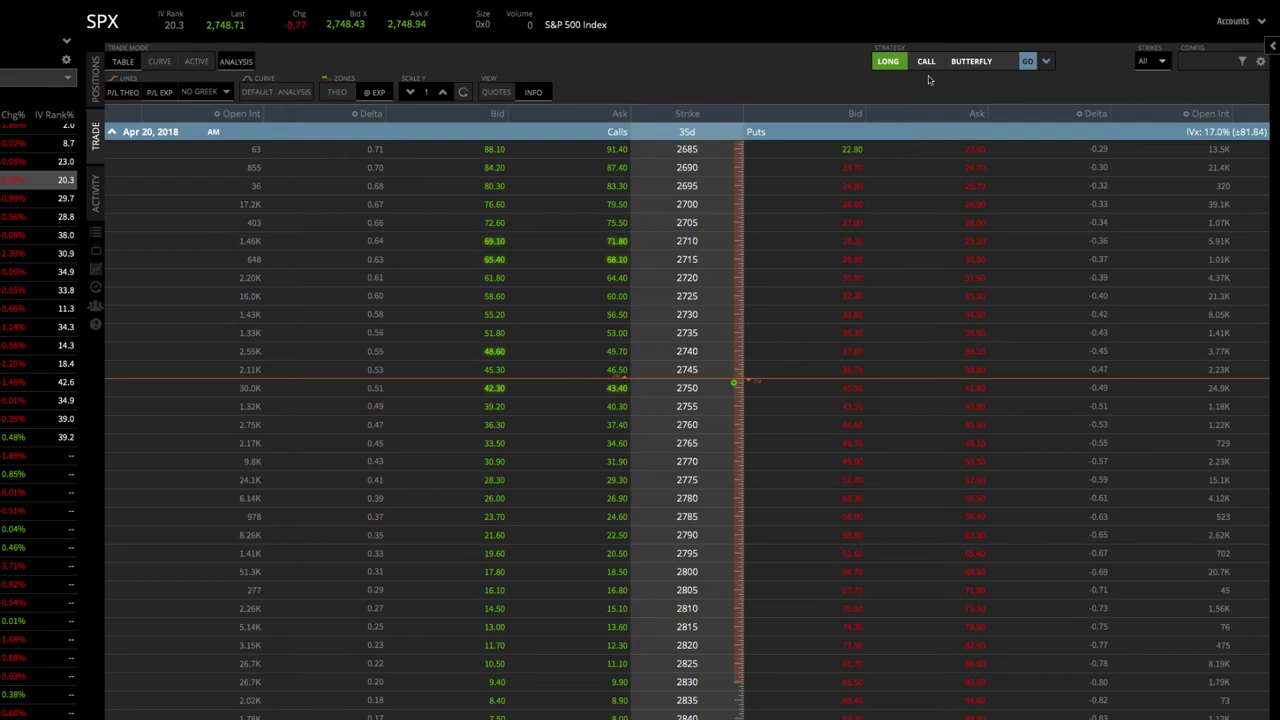
pyautogui.click(1045, 62)
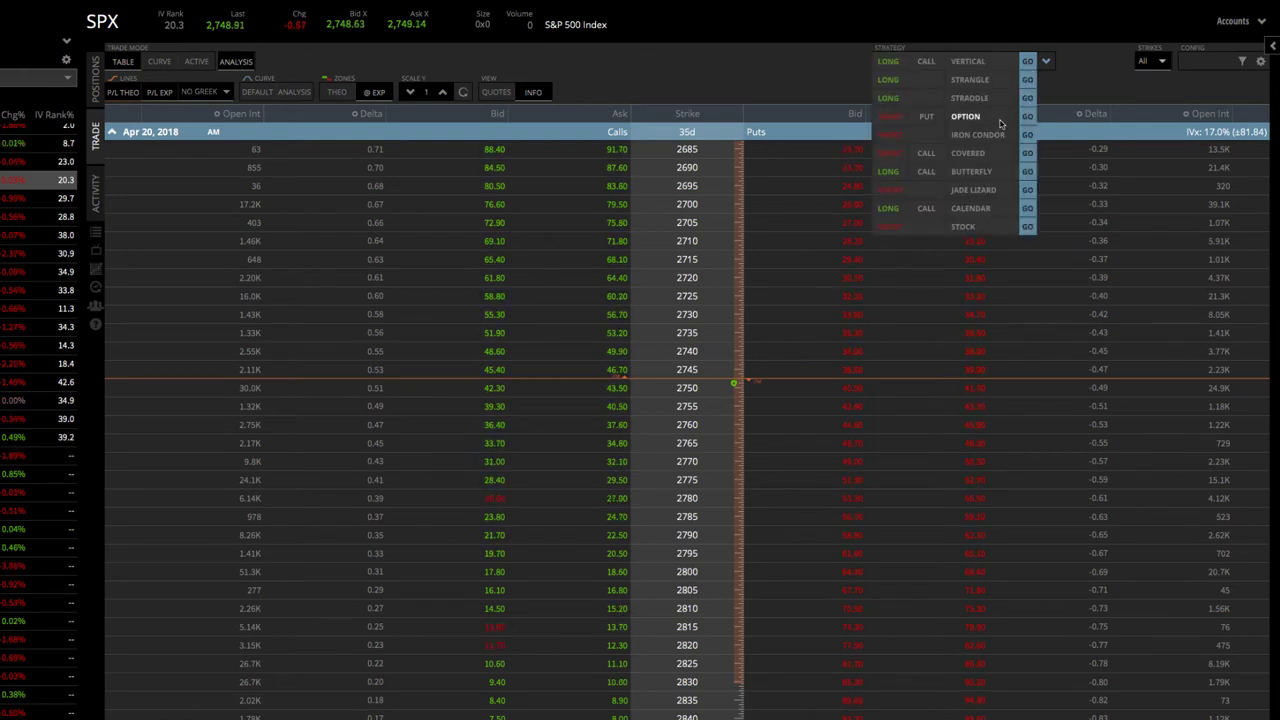
pyautogui.click(981, 168)
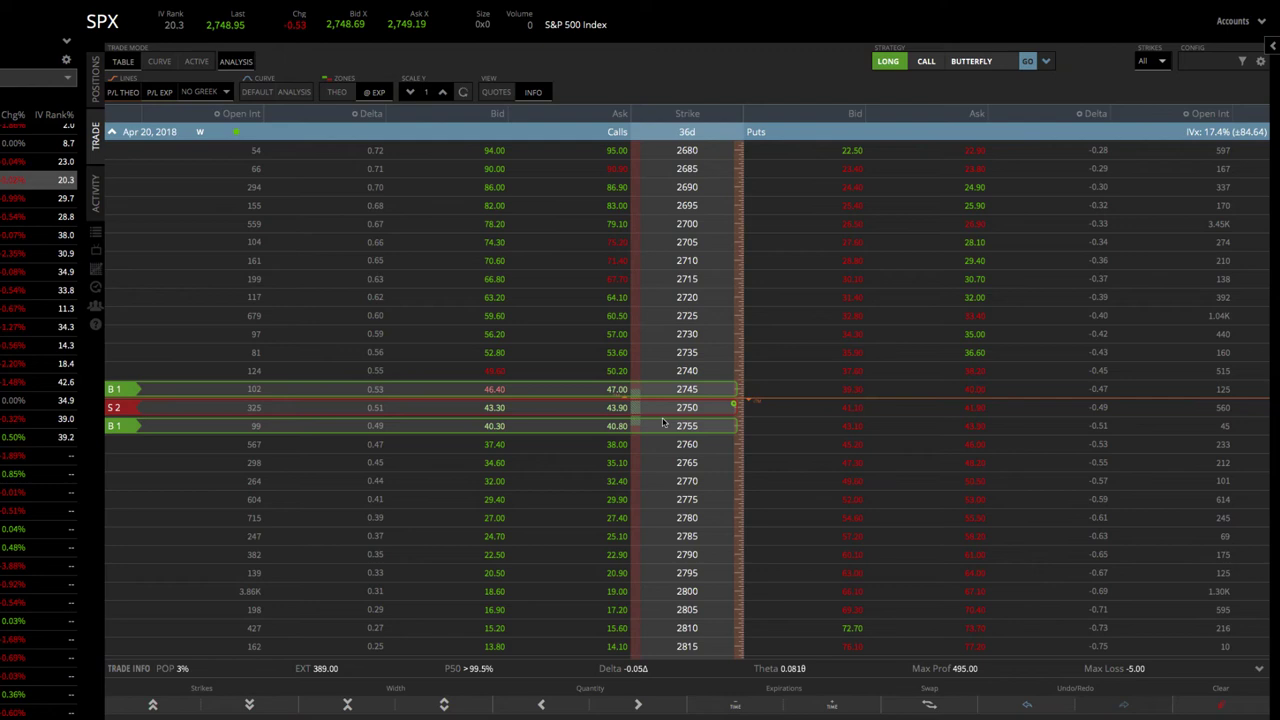
# Move the butterfly's upper long call to the 2835 strike.
pyautogui.scroll(-8, 650, 386)
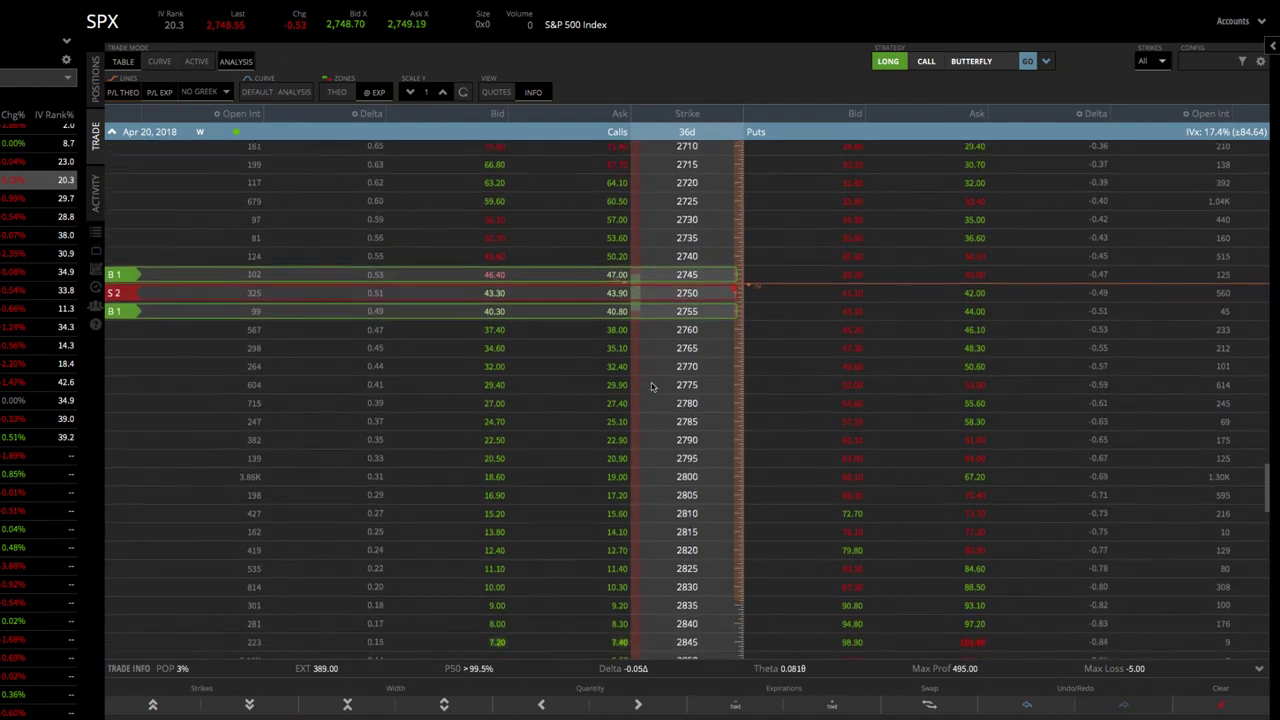
pyautogui.moveTo(568, 288); pyautogui.dragTo(571, 618)
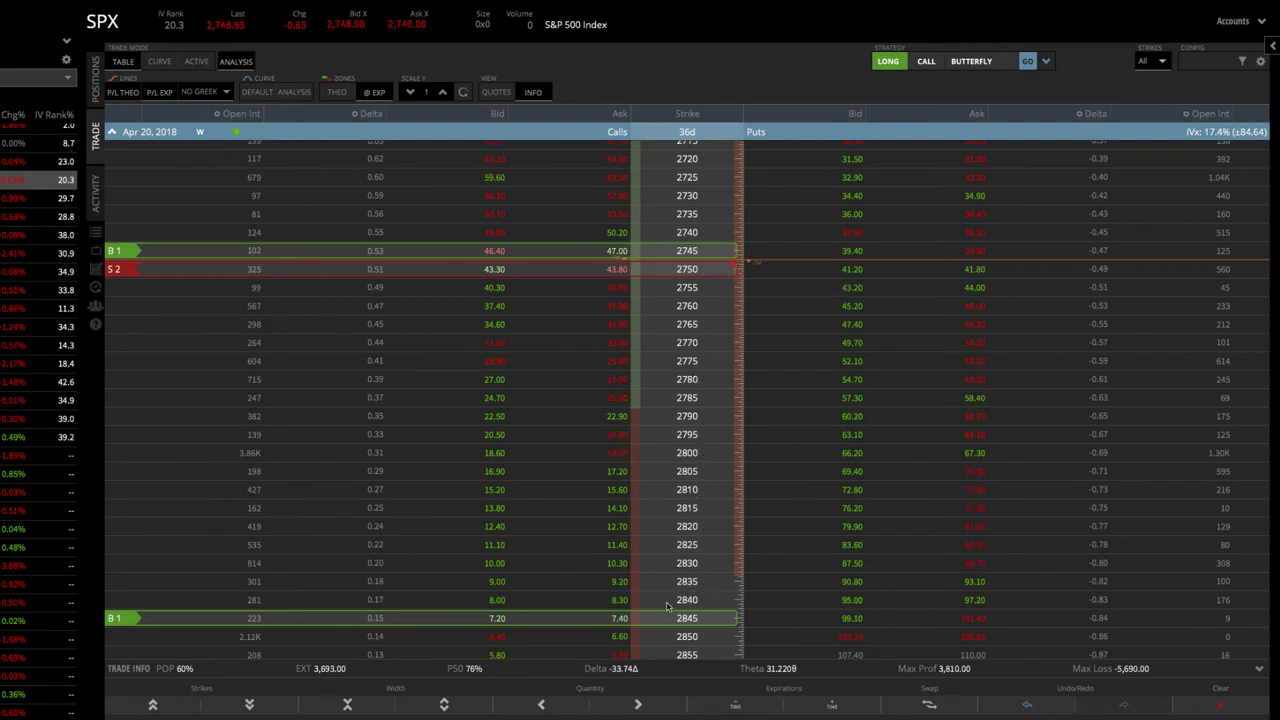
pyautogui.moveTo(597, 617); pyautogui.dragTo(600, 583)
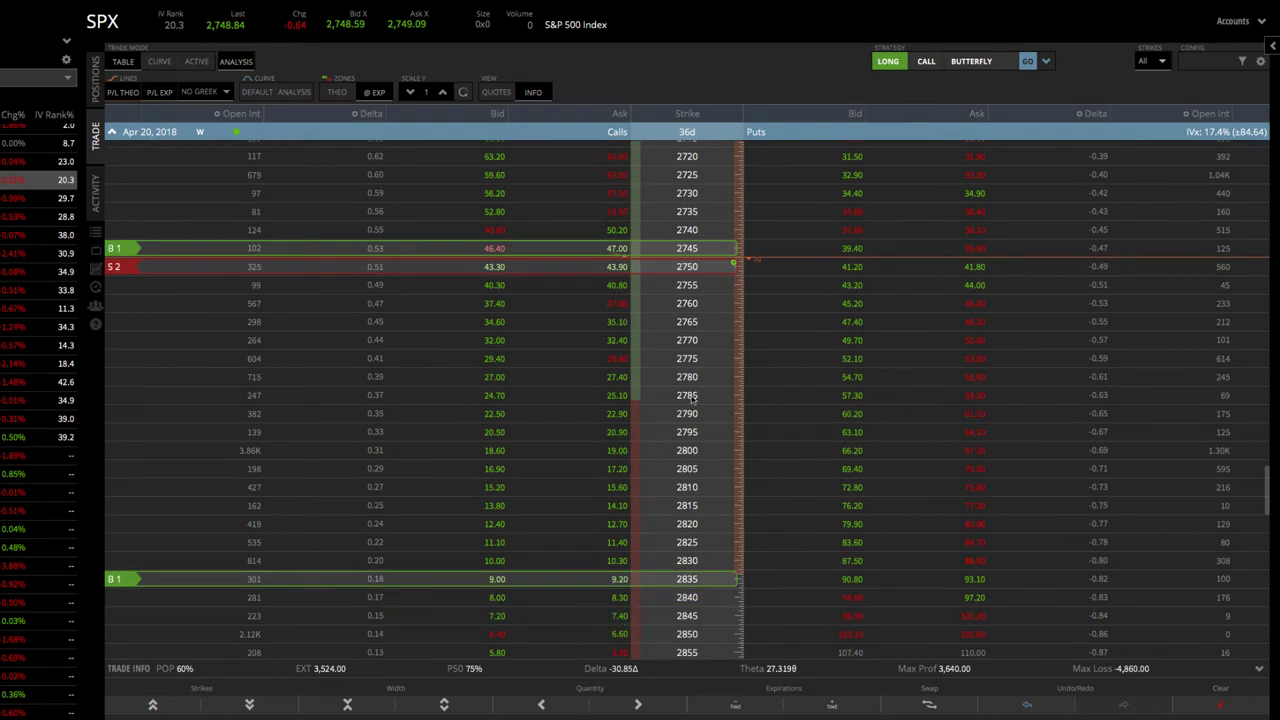
# Move the butterfly's lower long call to the 2665 strike and check all legs in the chain.
pyautogui.scroll(5, 688, 398)
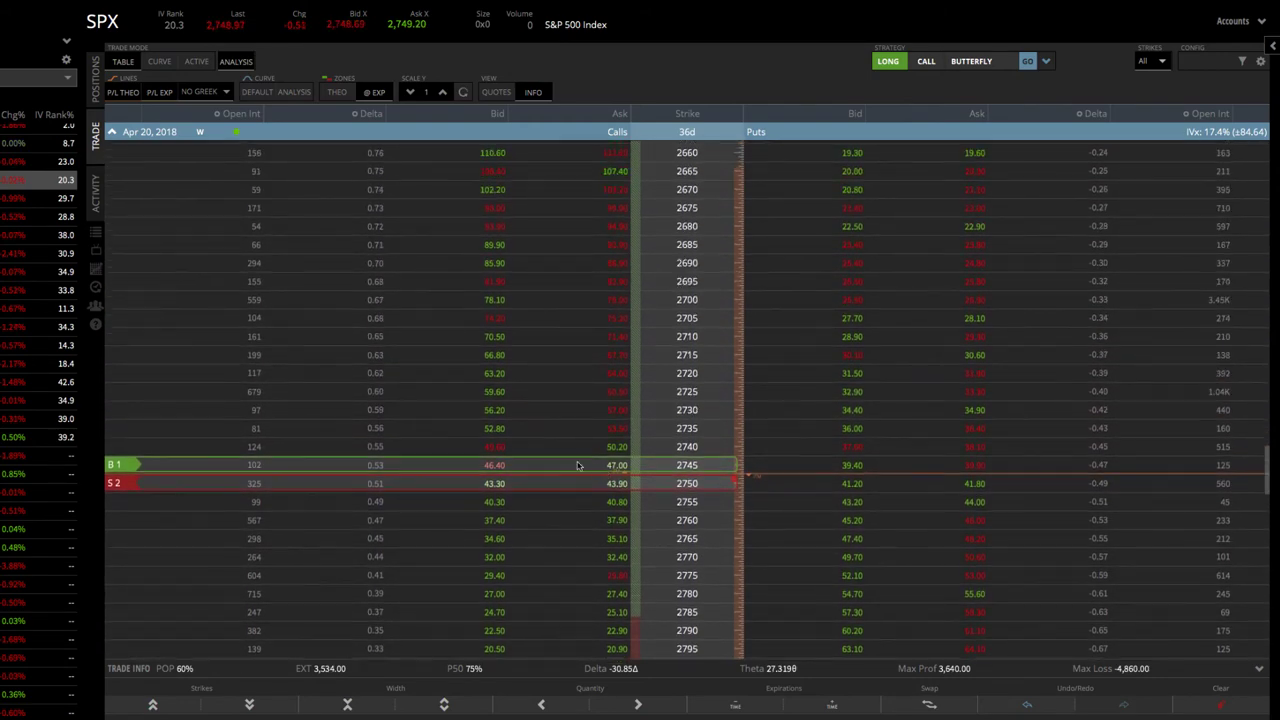
pyautogui.moveTo(576, 465); pyautogui.dragTo(572, 167)
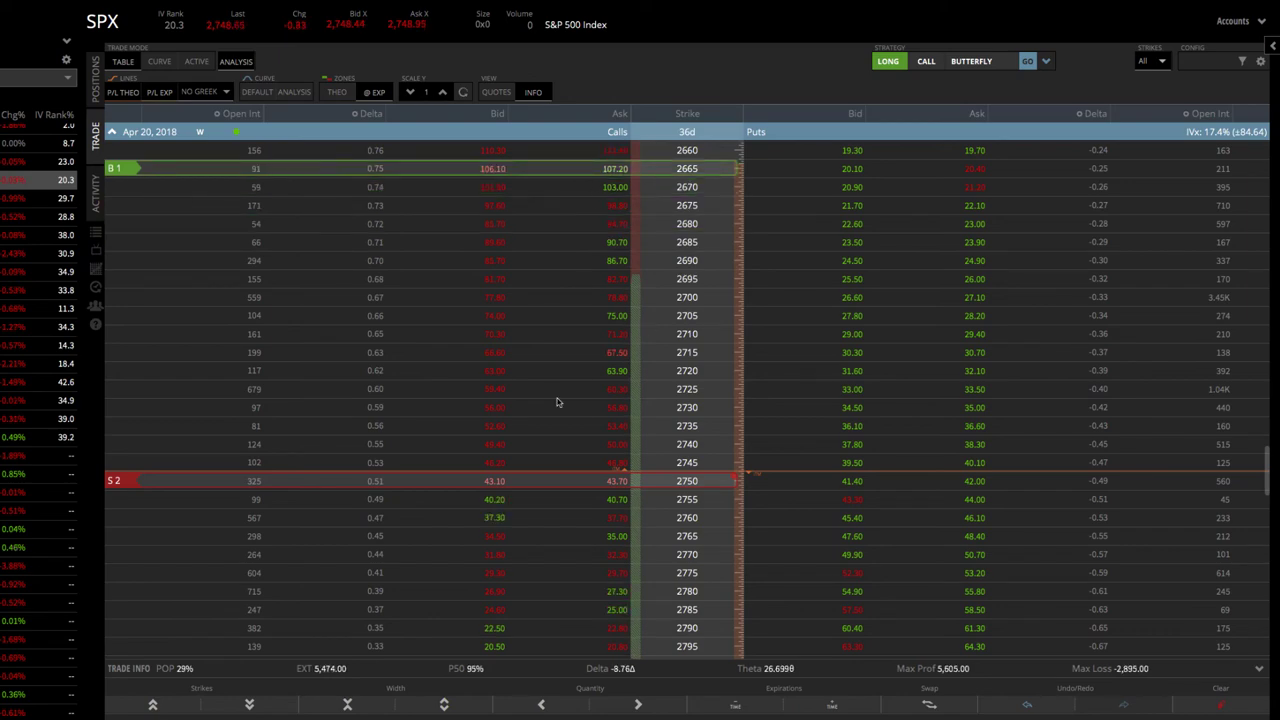
pyautogui.scroll(-5, 557, 402)
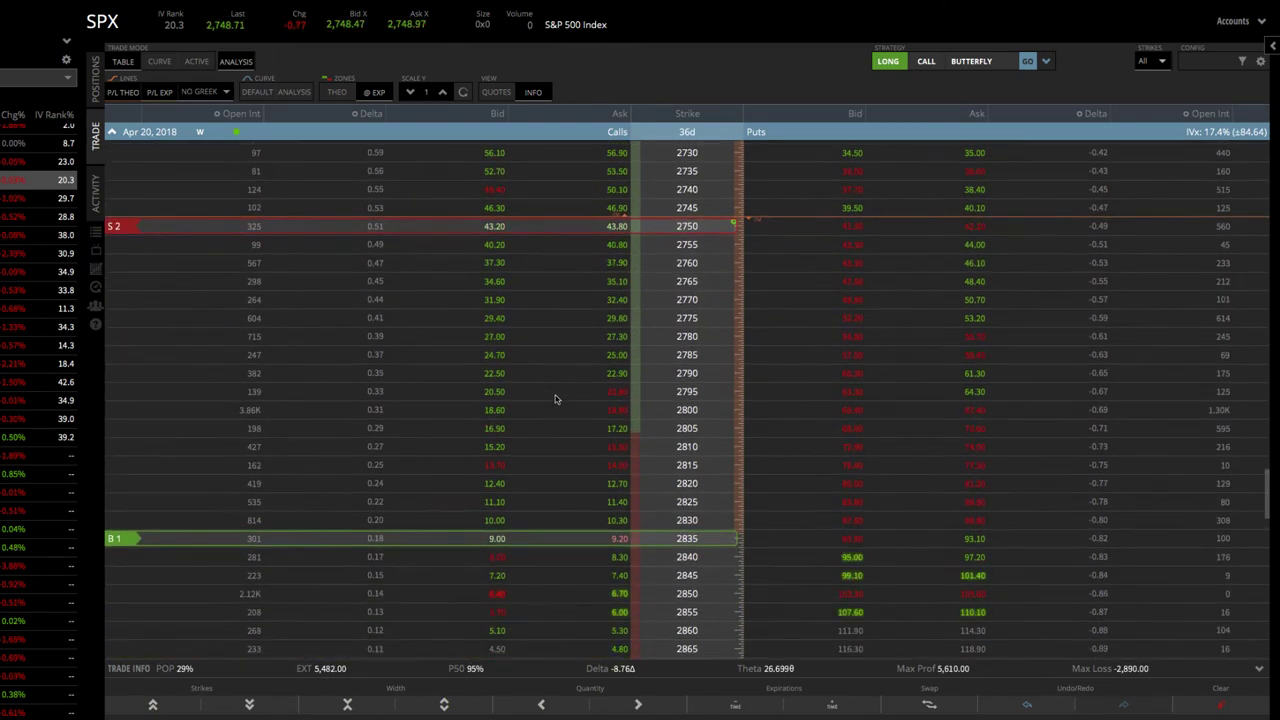
pyautogui.scroll(4, 557, 399)
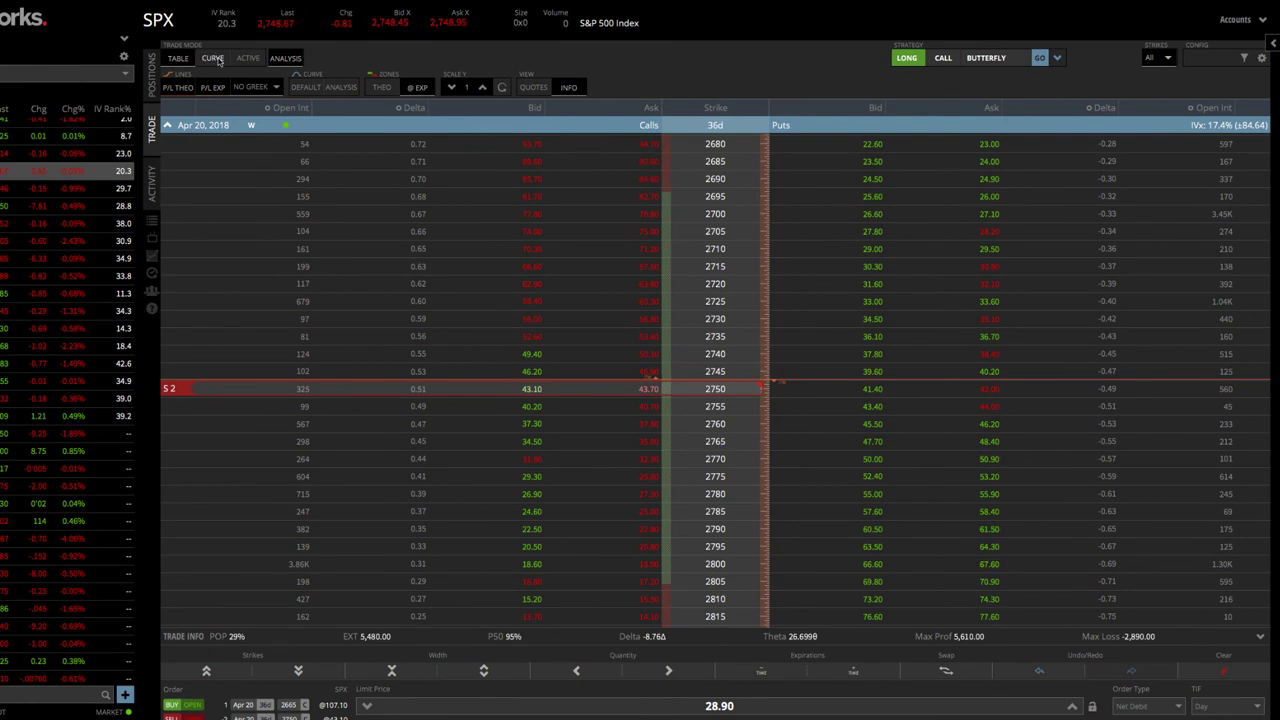
# In the curve view, move the butterfly's lower long call to the 2685 strike and its upper long call to 2820.
pyautogui.click(214, 58)
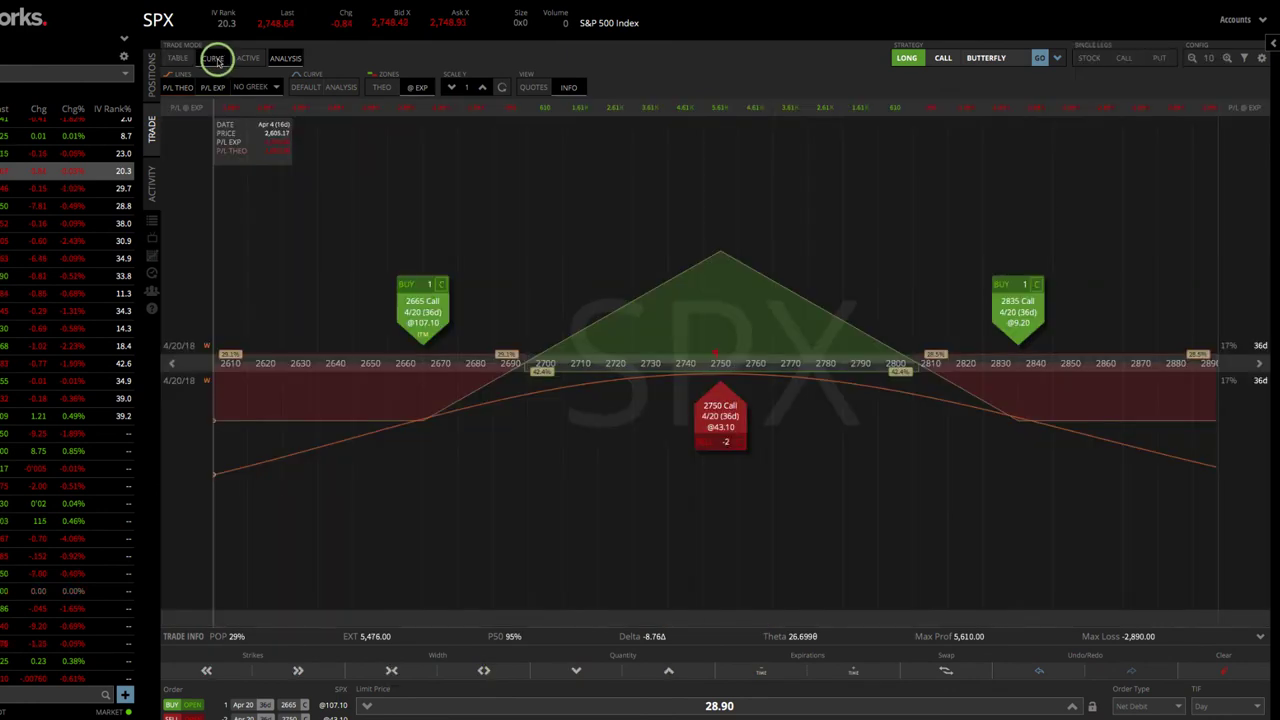
pyautogui.click(287, 58)
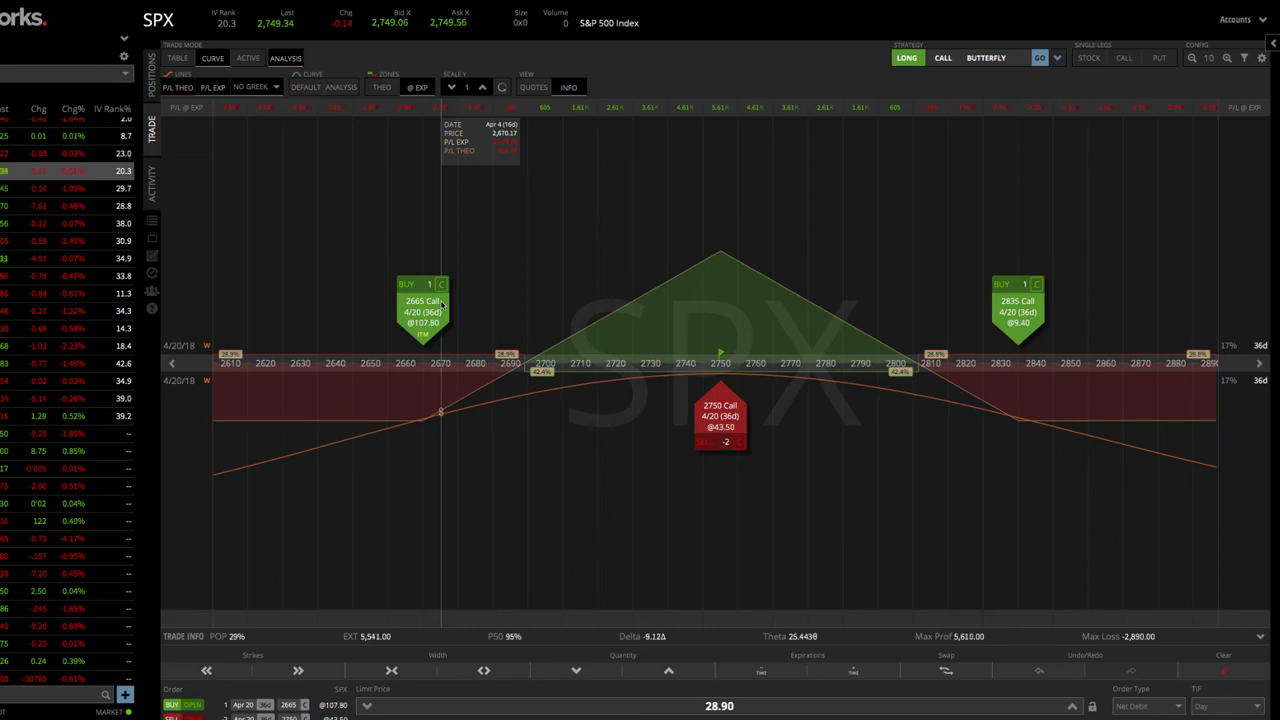
pyautogui.moveTo(441, 304); pyautogui.dragTo(370, 313)
pyautogui.moveTo(1022, 312)
pyautogui.mouseDown()
pyautogui.moveTo(1068, 313)
pyautogui.moveTo(966, 313)
pyautogui.mouseUp()
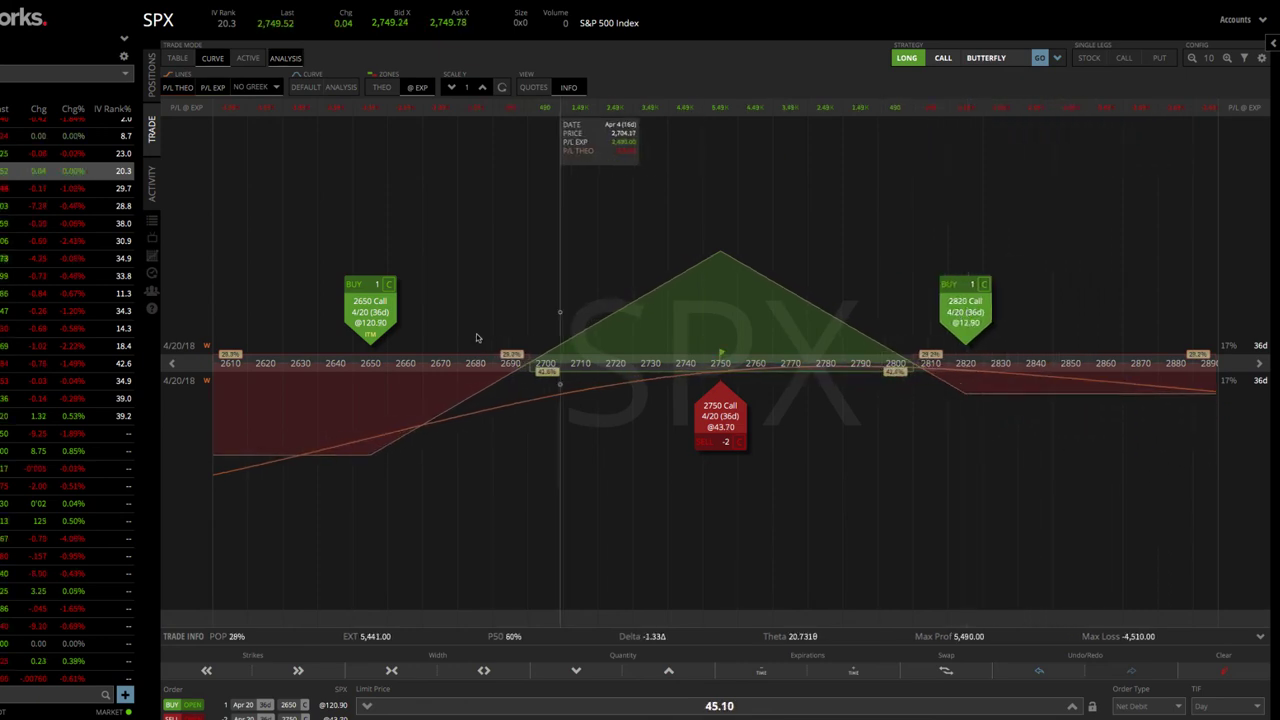
pyautogui.moveTo(372, 312); pyautogui.dragTo(492, 311)
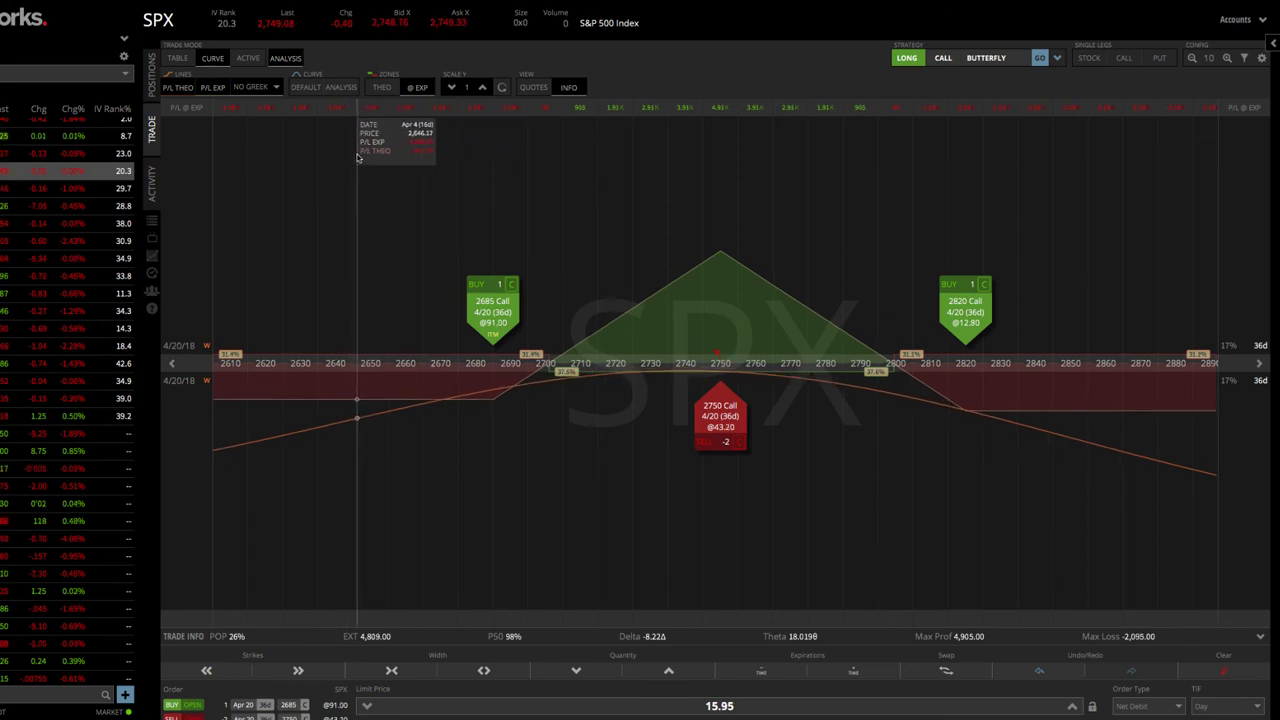
pyautogui.click(1092, 706)
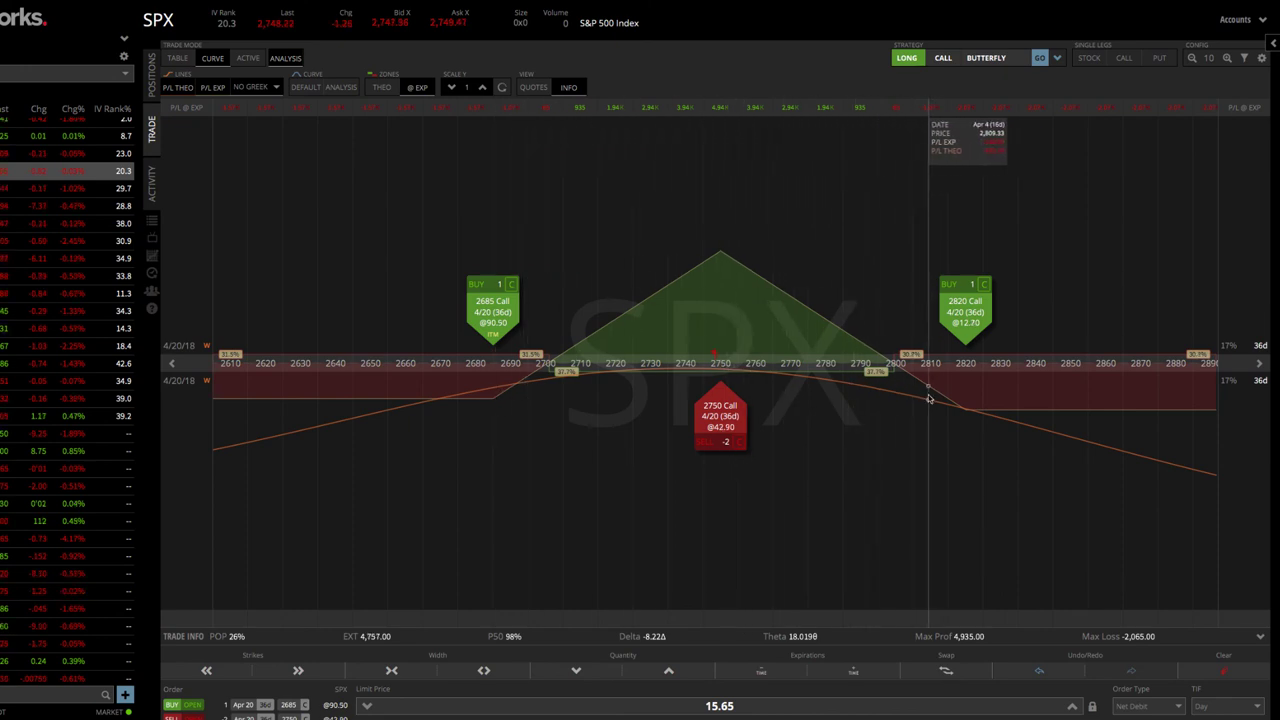
# Open the analysis controls for the butterfly and advance the evaluation date to 4/11/2018.
pyautogui.click(1273, 45)
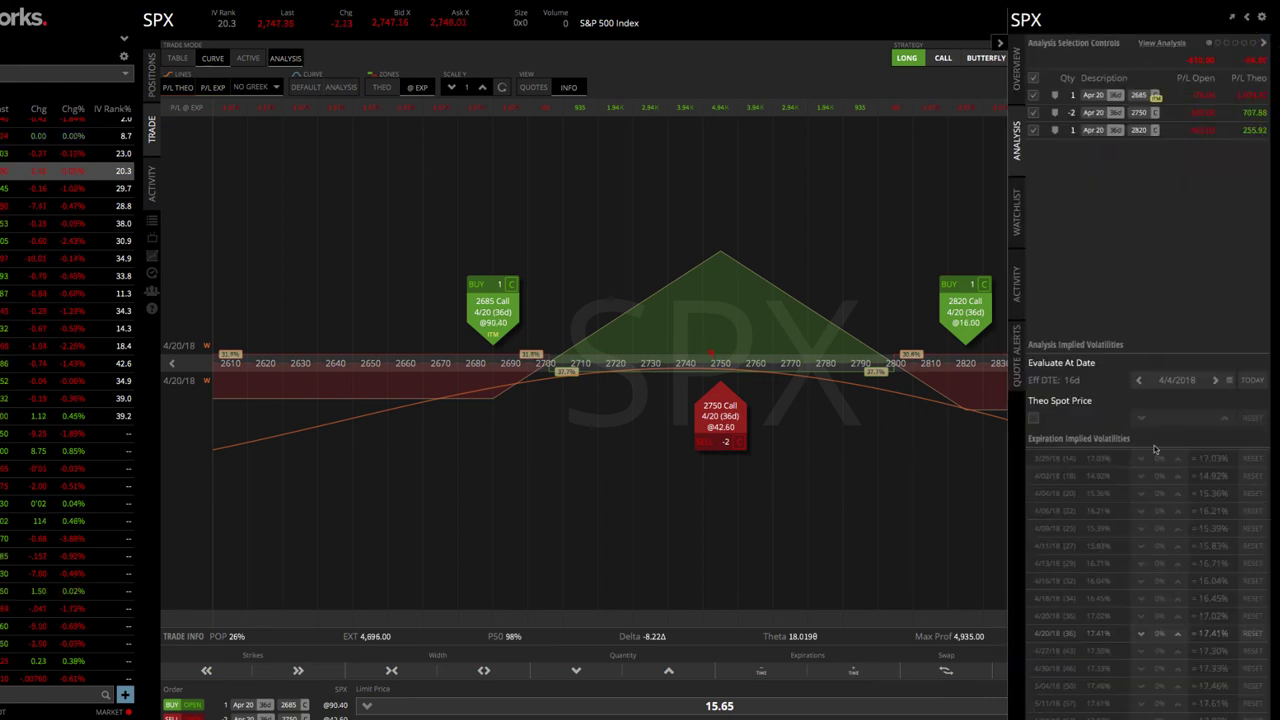
pyautogui.click(1216, 381)
pyautogui.click(1216, 381)
pyautogui.click(1216, 381)
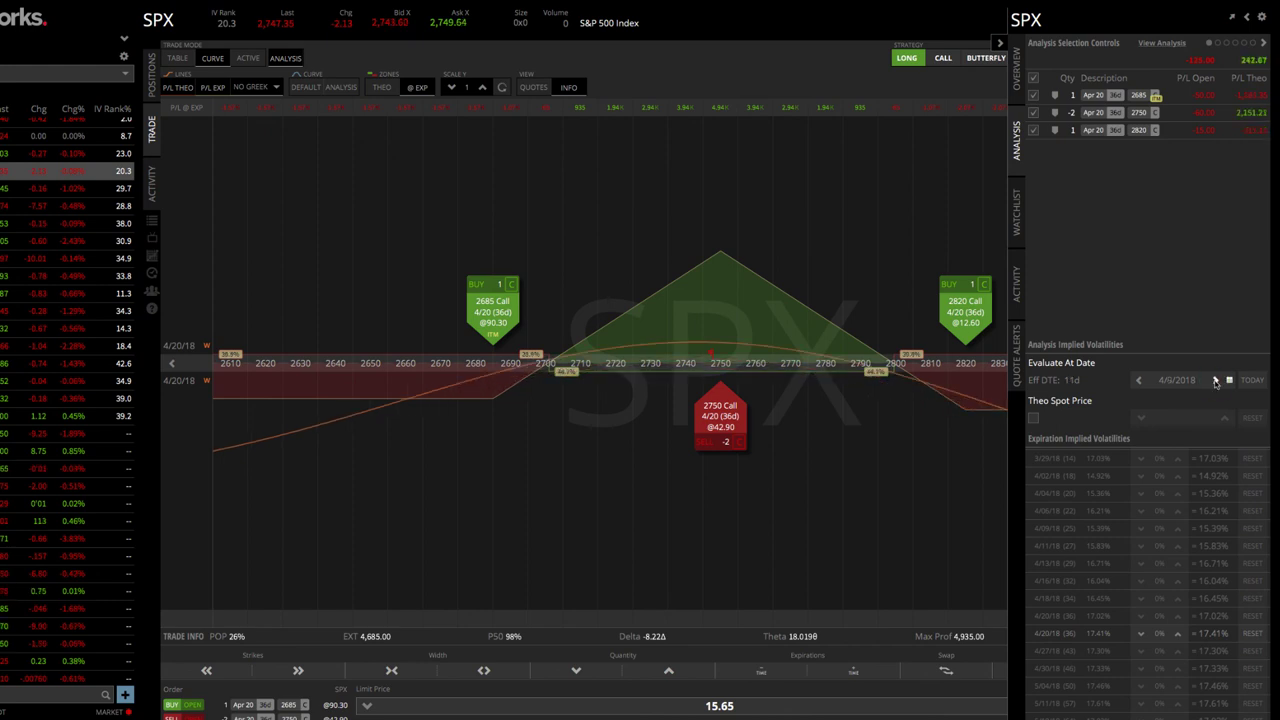
pyautogui.click(1216, 381)
pyautogui.click(1216, 381)
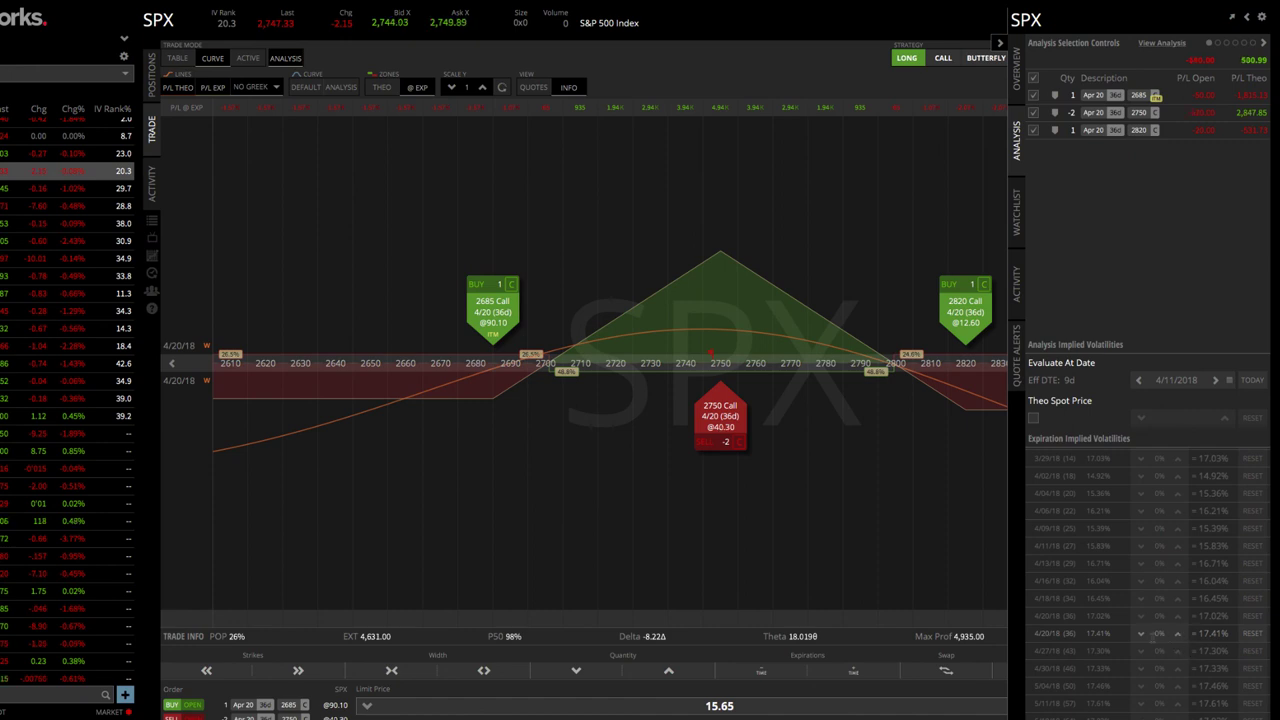
# Lower the 4/20/18 expiration's implied volatility adjustment to -5%, modelling a volatility of 12.41%.
pyautogui.click(1141, 636)
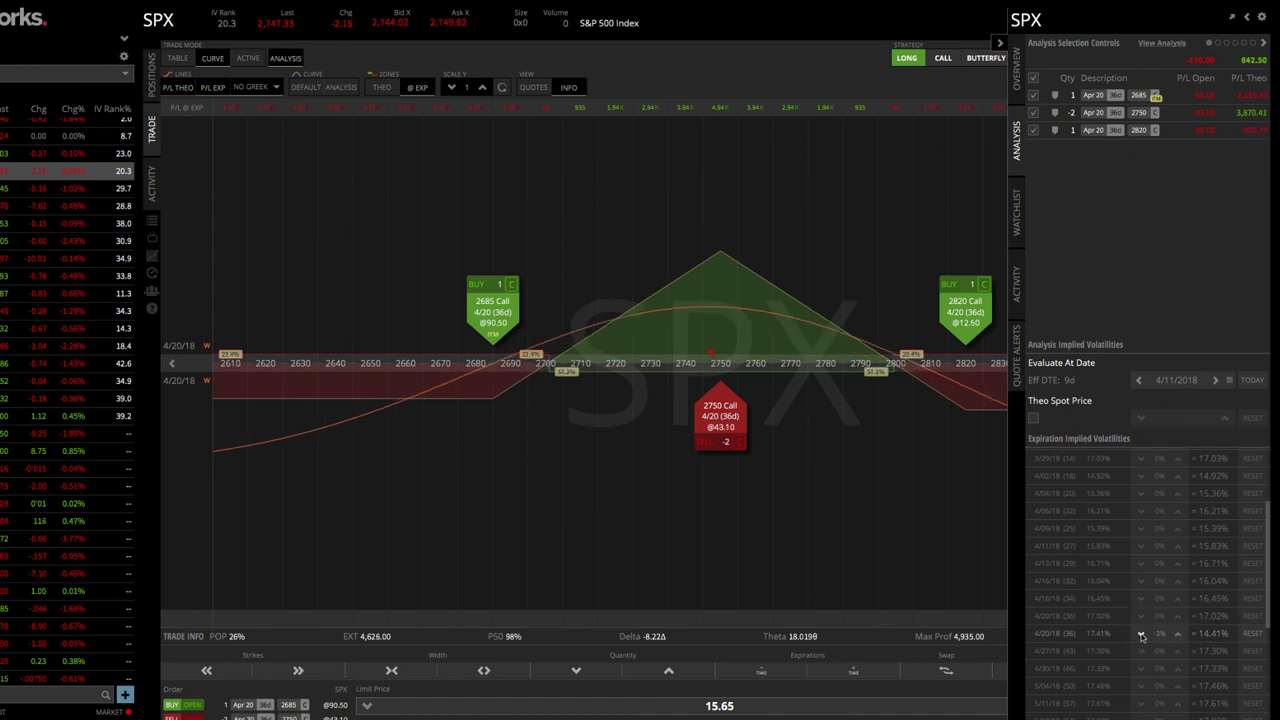
pyautogui.click(1141, 636)
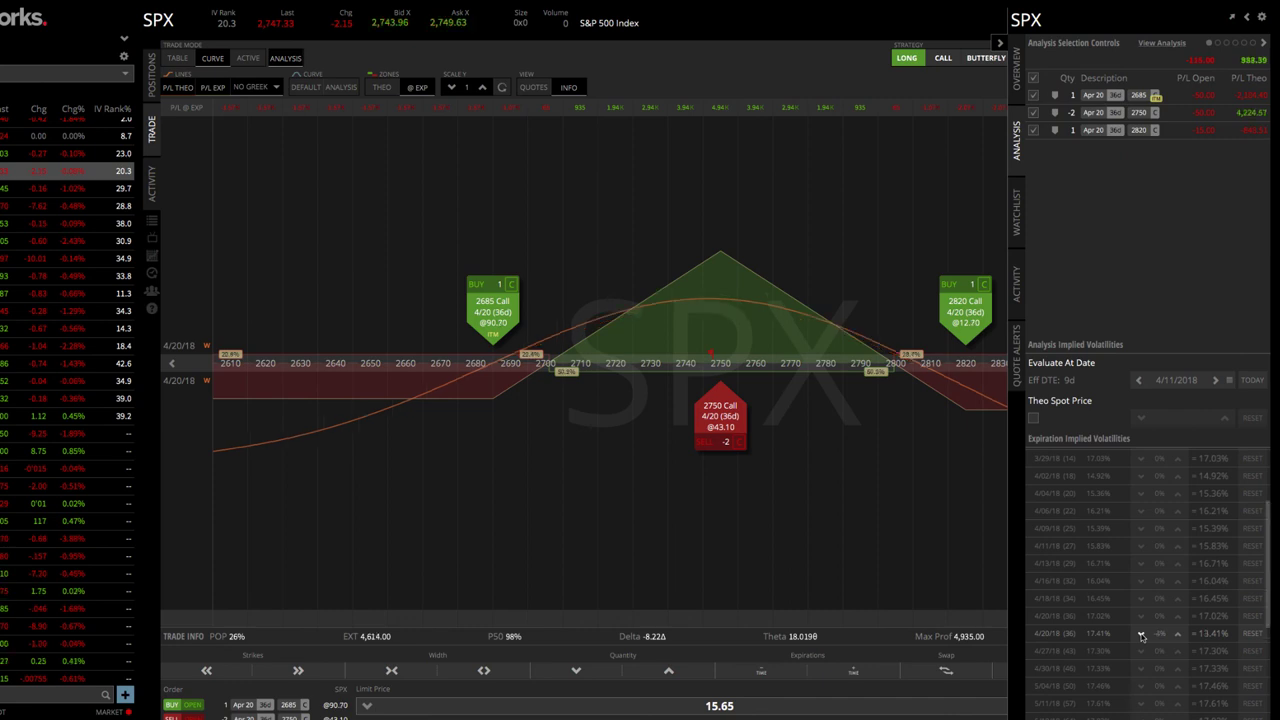
pyautogui.click(1141, 636)
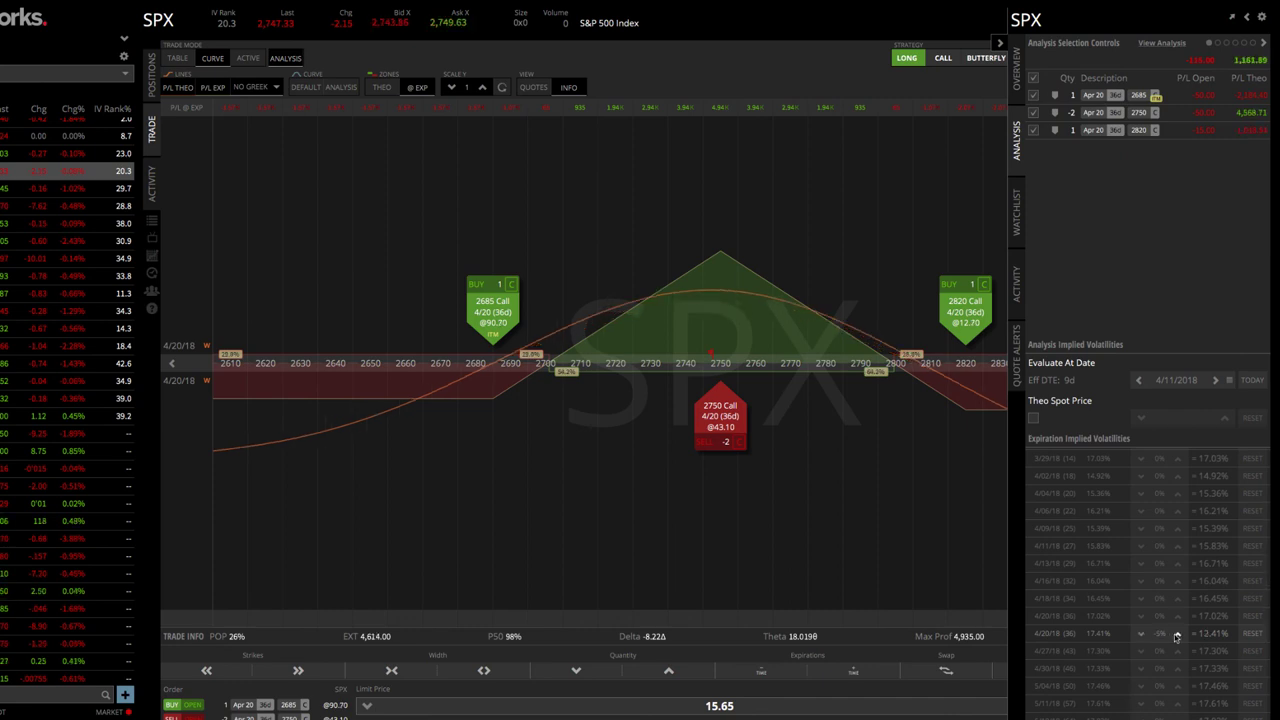
# Raise the 4/20/18 expiration's volatility adjustment to -1%, giving 16.41%, and collapse the analysis controls.
pyautogui.click(1177, 636)
pyautogui.click(1177, 636)
pyautogui.click(1177, 636)
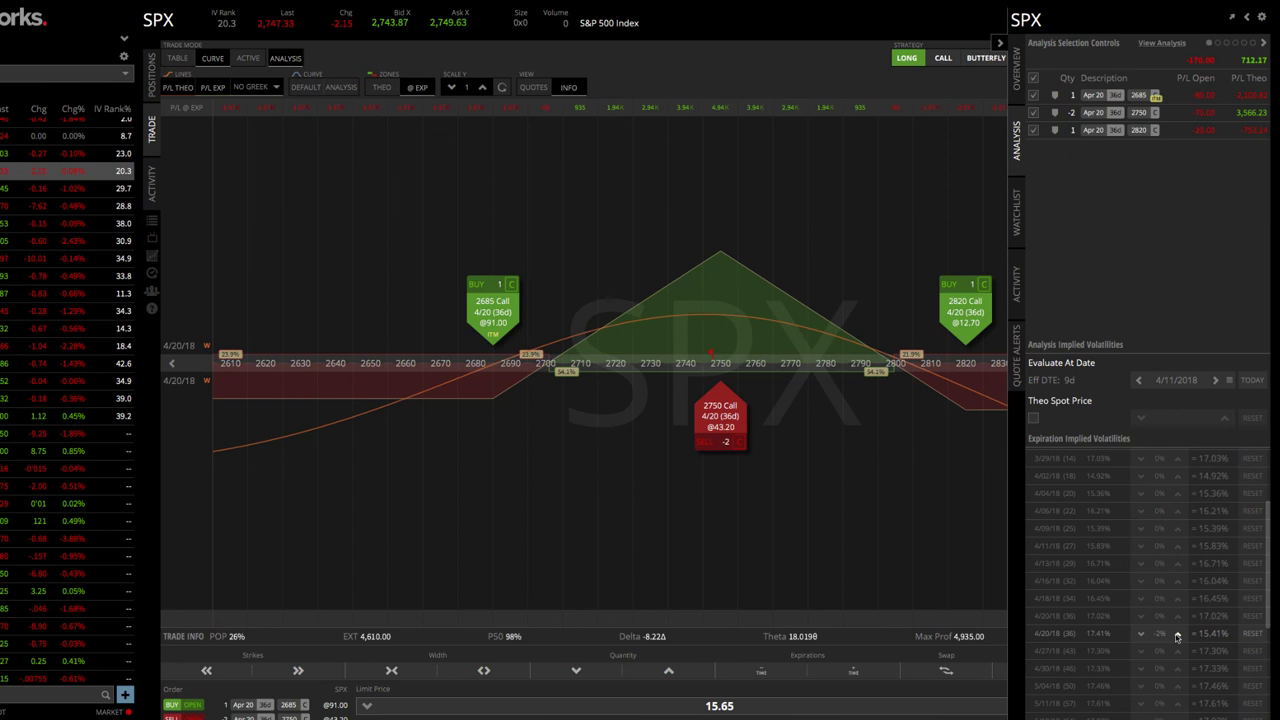
pyautogui.click(1177, 636)
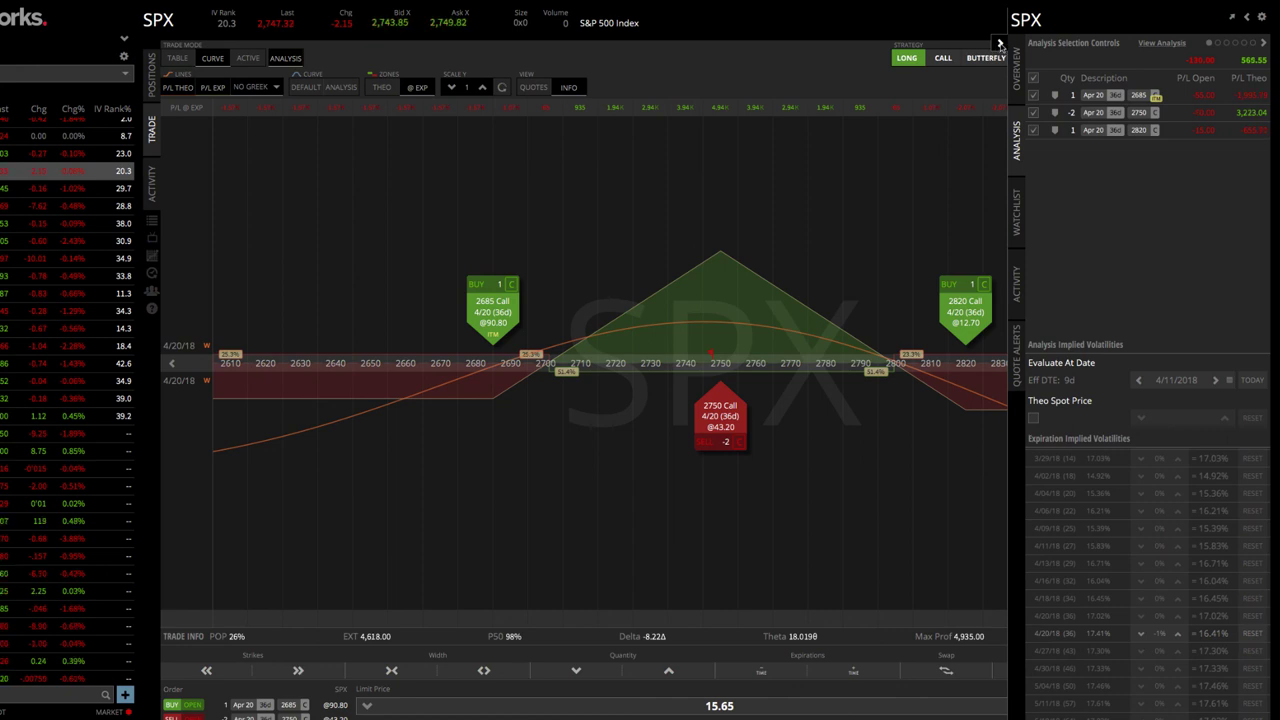
pyautogui.click(1000, 44)
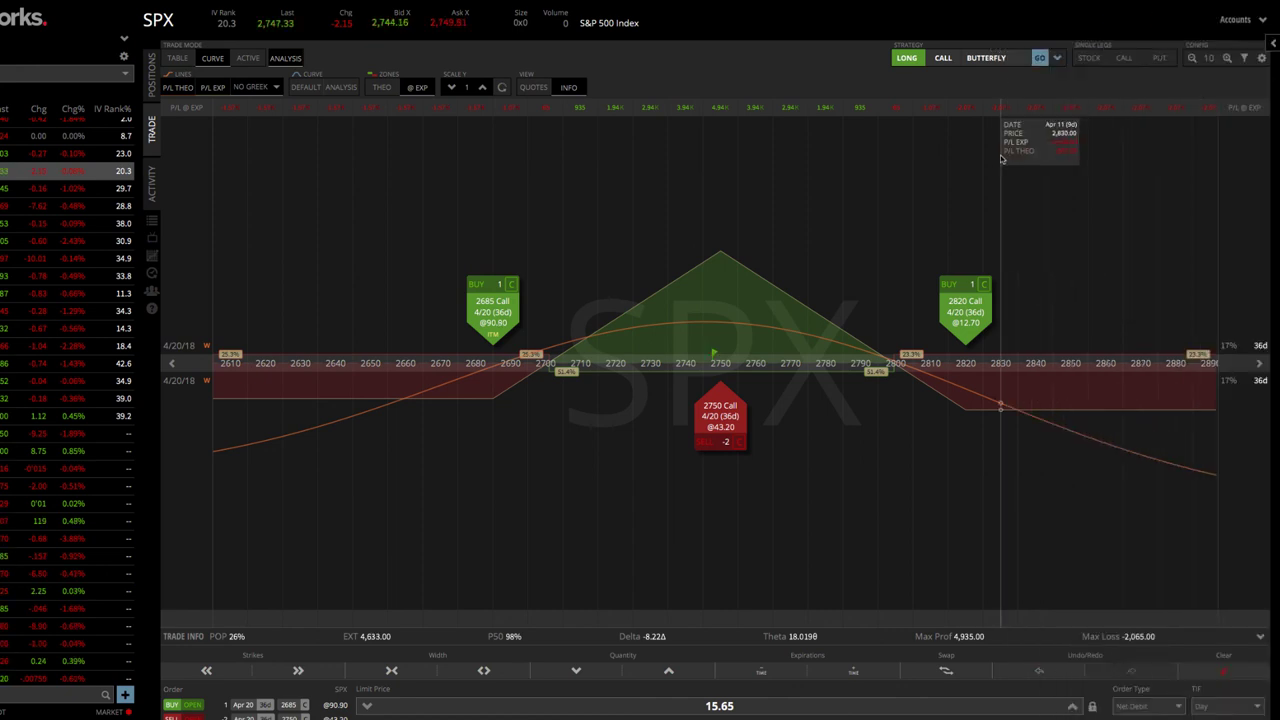